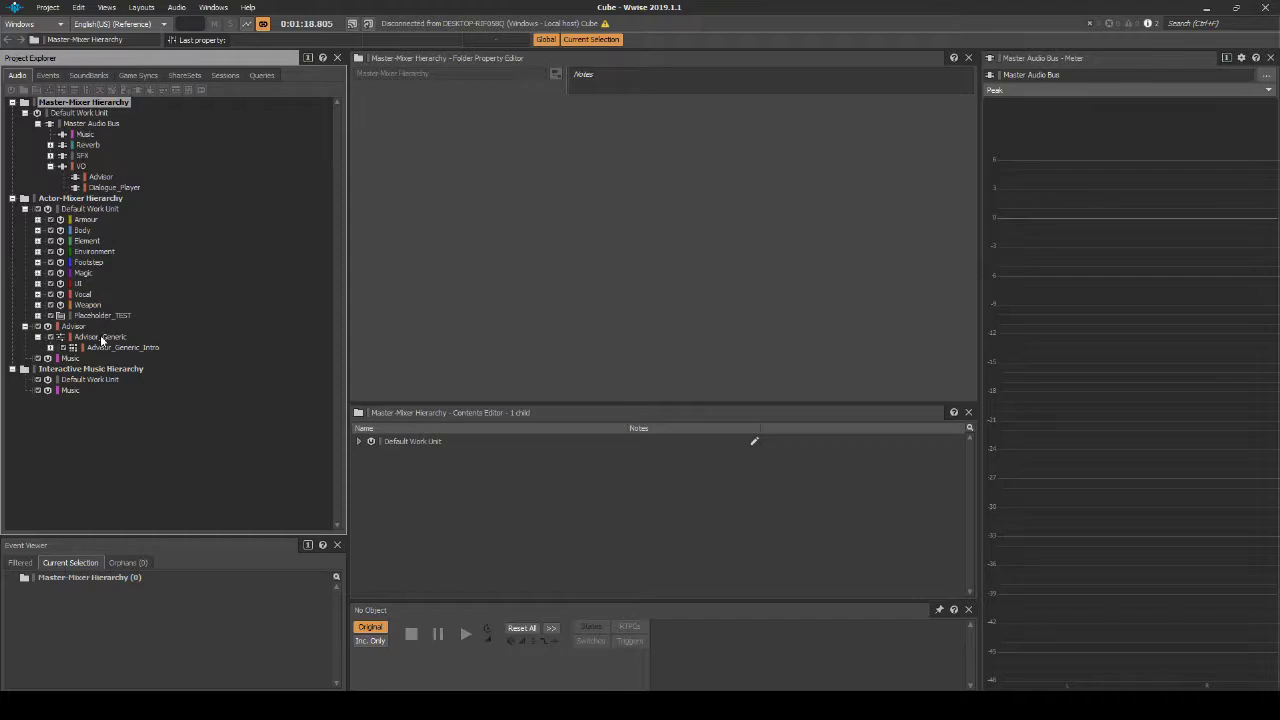
# Add two new random containers as children of Advisor_Generic
pyautogui.click(101, 338)
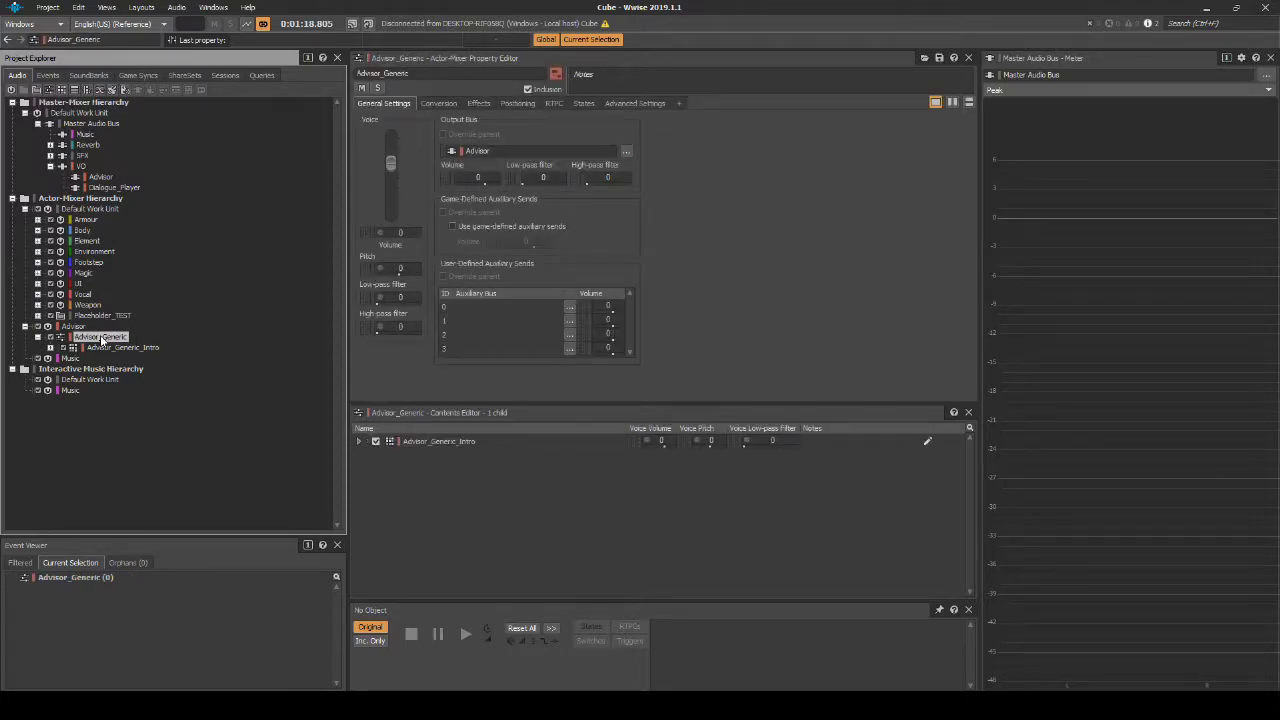
pyautogui.rightClick(103, 340)
pyautogui.moveTo(180, 345)
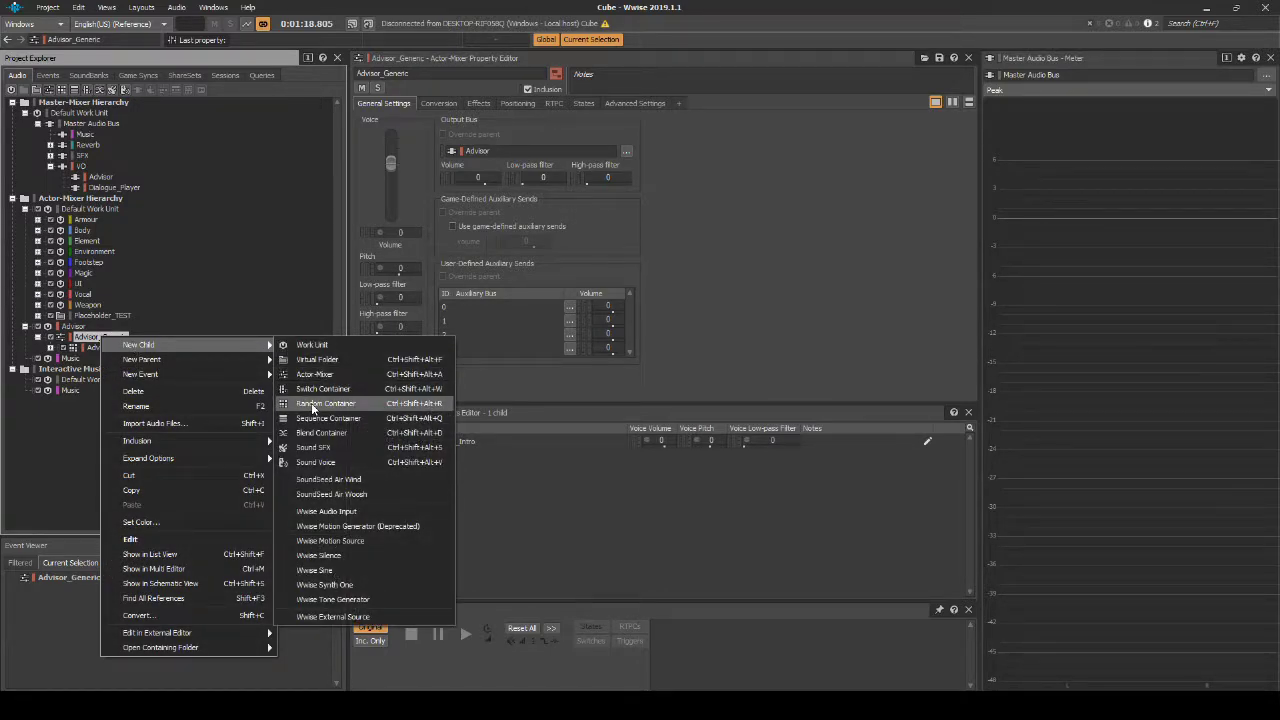
pyautogui.click(313, 404)
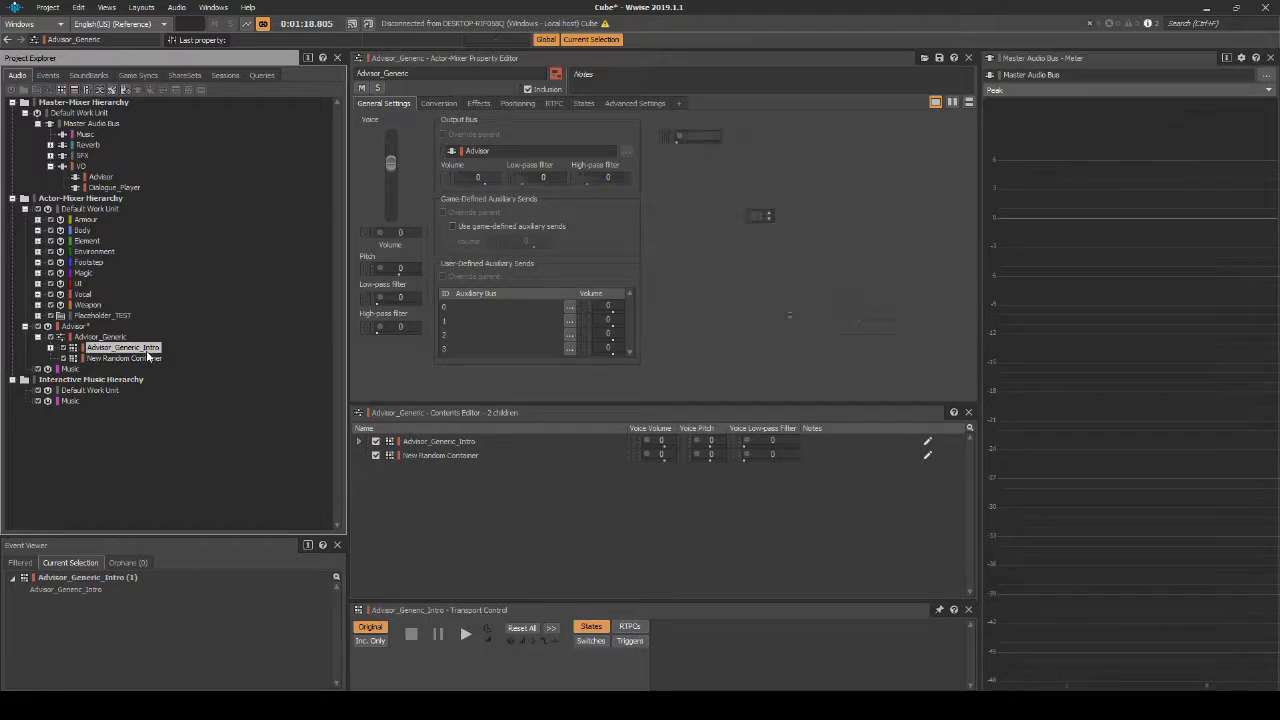
pyautogui.click(118, 339)
pyautogui.hotkey('ctrl', 'v')
# Rename the first new container to Advisor_Generic_Results_Victory
pyautogui.click(185, 361)
pyautogui.press('F2')
pyautogui.write('Advisor_Generic')
pyautogui.write('_')
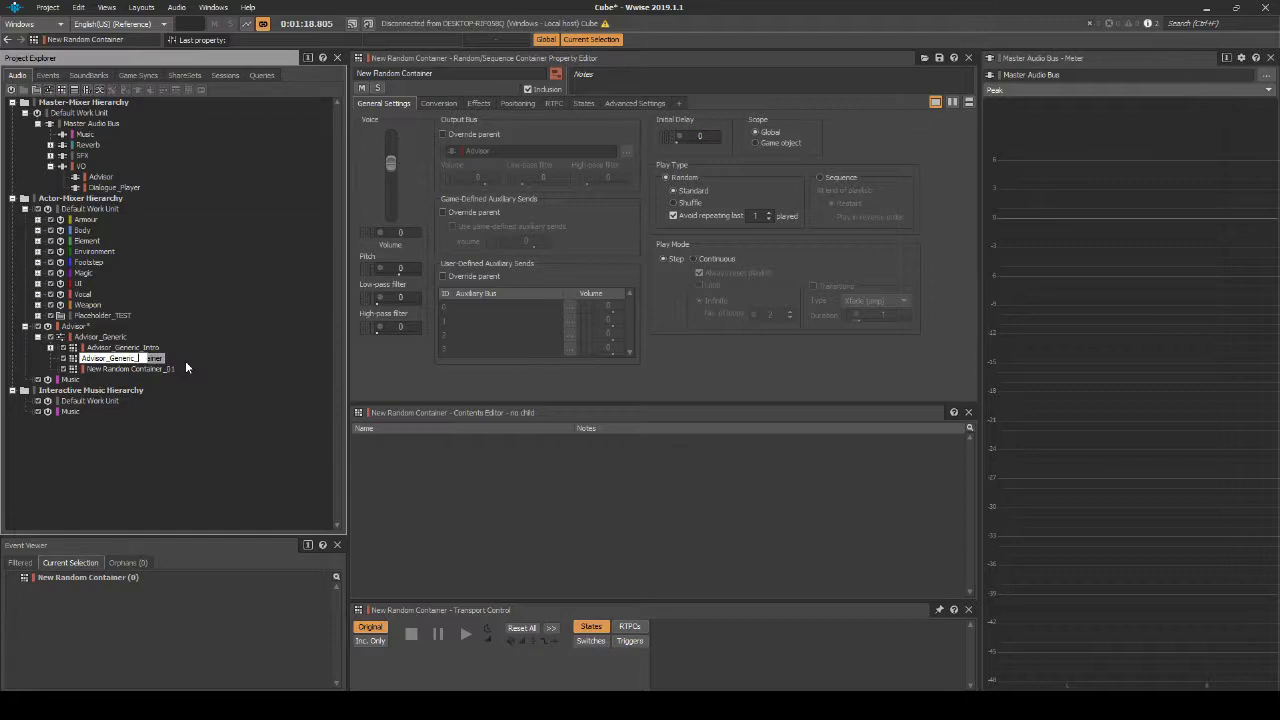
pyautogui.write('Results_Victory')
pyautogui.hotkey('ctrl', 'a')
pyautogui.hotkey('ctrl', 'c')
# Rename the second new container to Advisor_Generic_Results_Defeat
pyautogui.click(178, 369)
pyautogui.press('F2')
pyautogui.hotkey('ctrl', 'v')
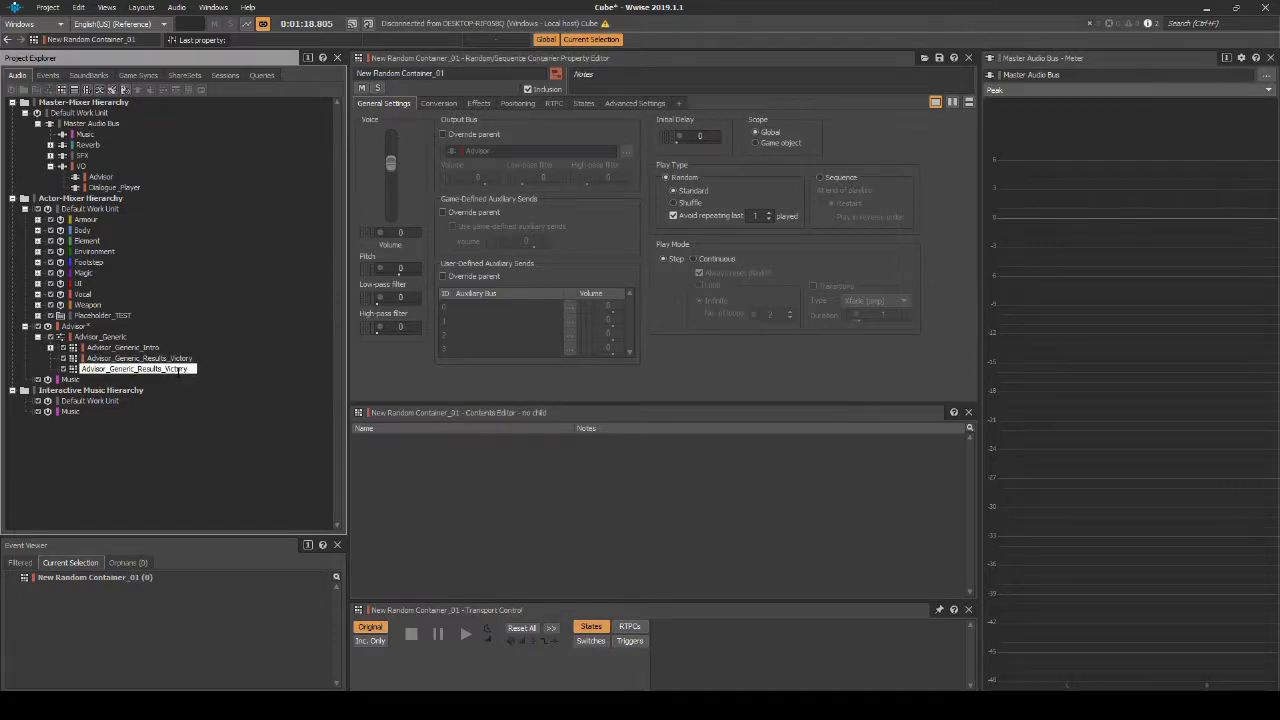
pyautogui.press('BackSpace')
pyautogui.press('BackSpace')
pyautogui.press('BackSpace')
pyautogui.press('BackSpace')
pyautogui.press('BackSpace')
pyautogui.press('BackSpace')
pyautogui.press('BackSpace')
pyautogui.write('Defeat')
pyautogui.press('Return')
# Import the advisor result .wav files from SFX\Advisor\Results onto Advisor_Generic_Results_Defeat as Sound SFX
pyautogui.hotkey('alt', 'Tab')
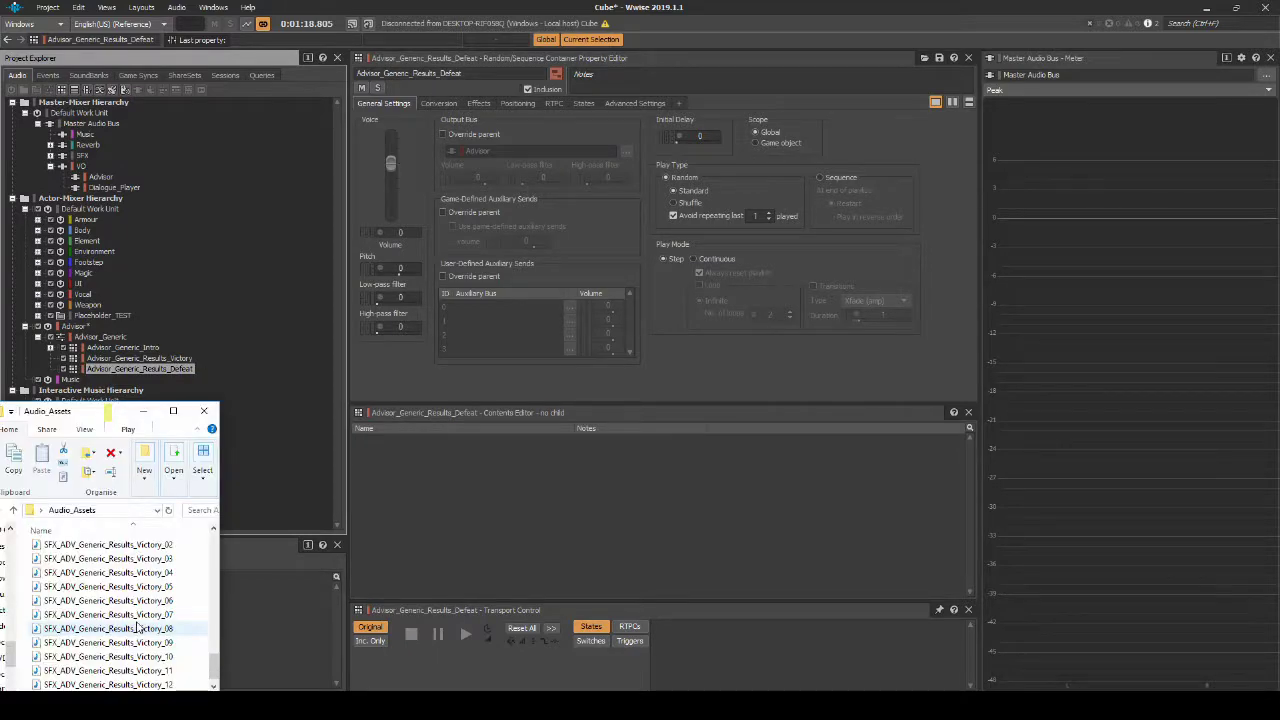
pyautogui.hotkey('ctrl', 'a')
pyautogui.moveTo(158, 570); pyautogui.dragTo(175, 368)
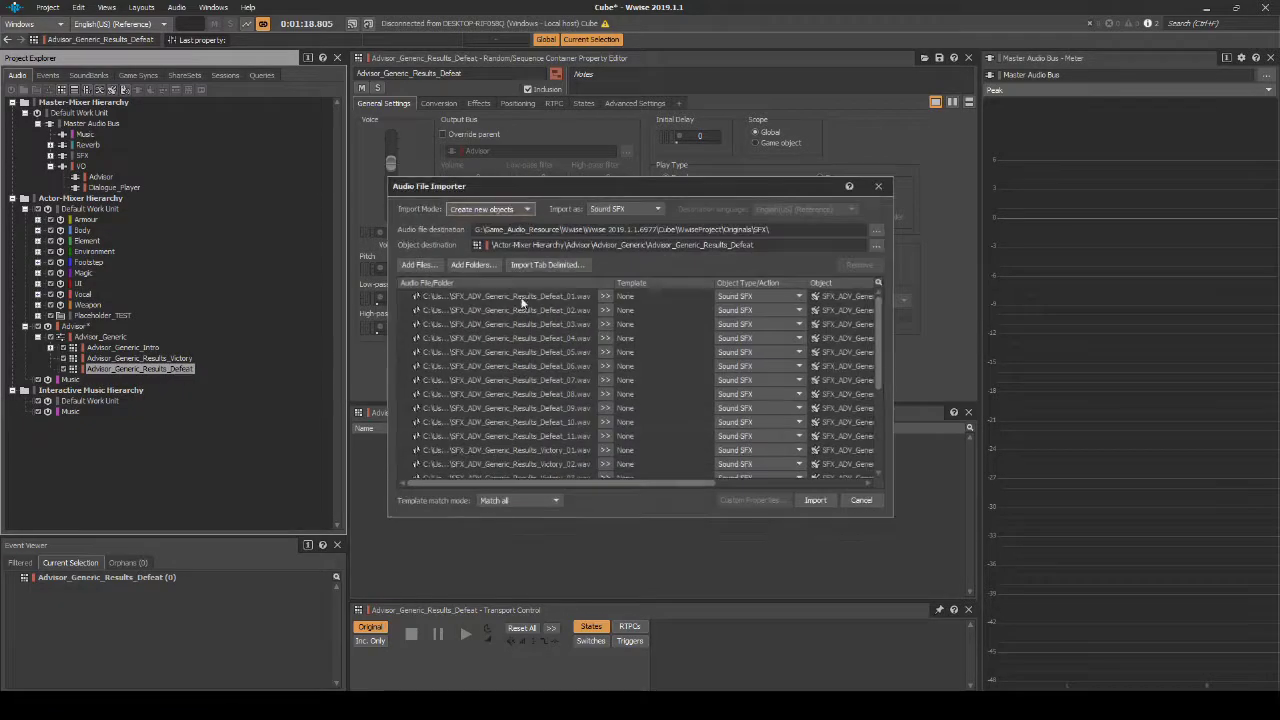
pyautogui.click(876, 234)
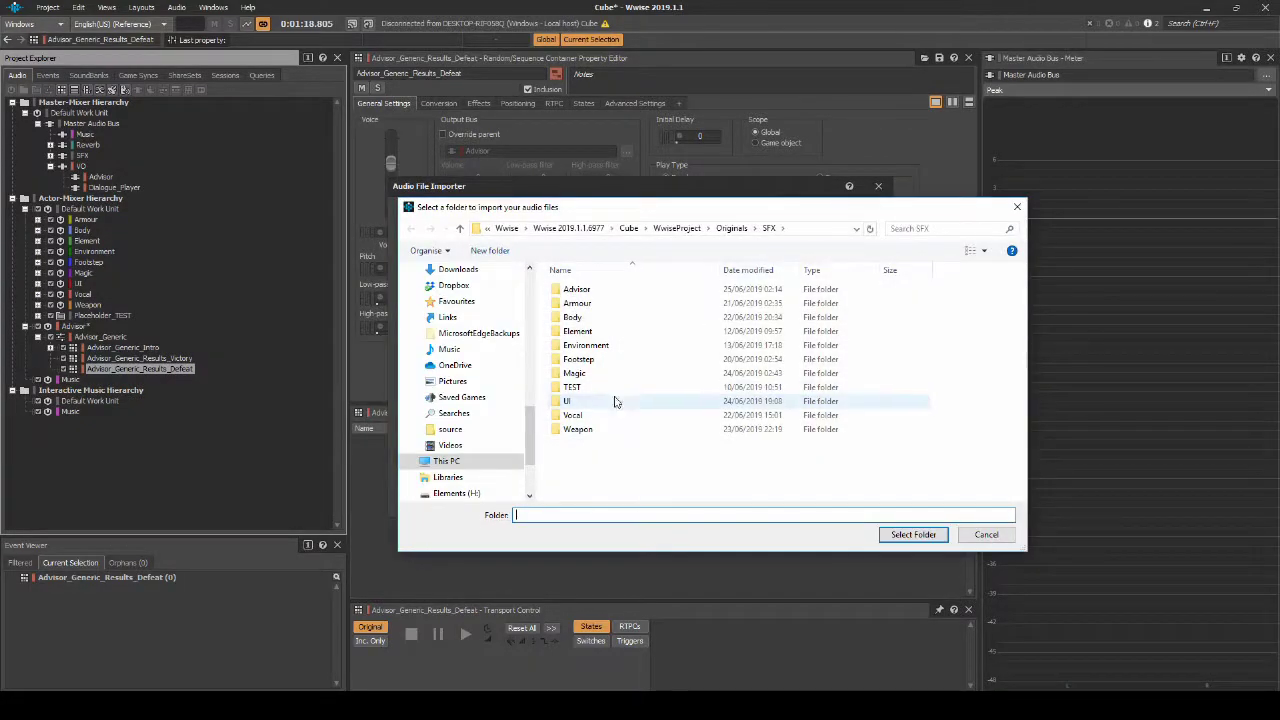
pyautogui.doubleClick(593, 290)
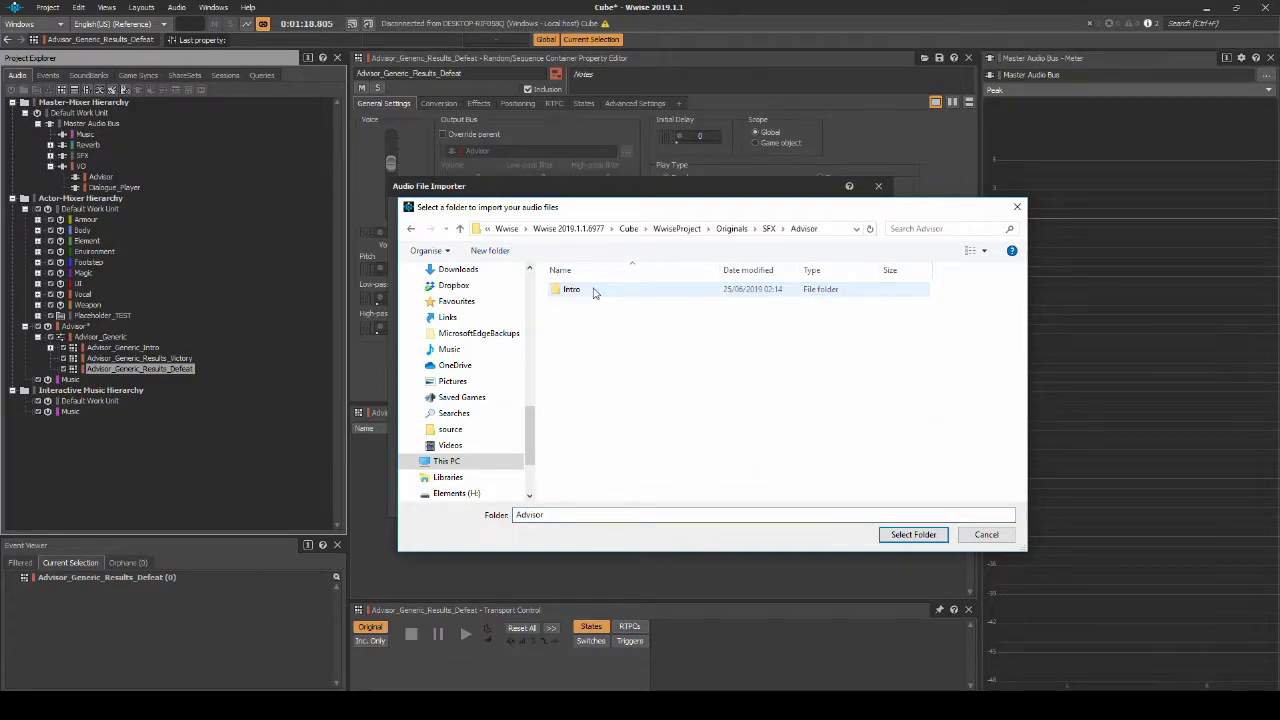
pyautogui.click(596, 303)
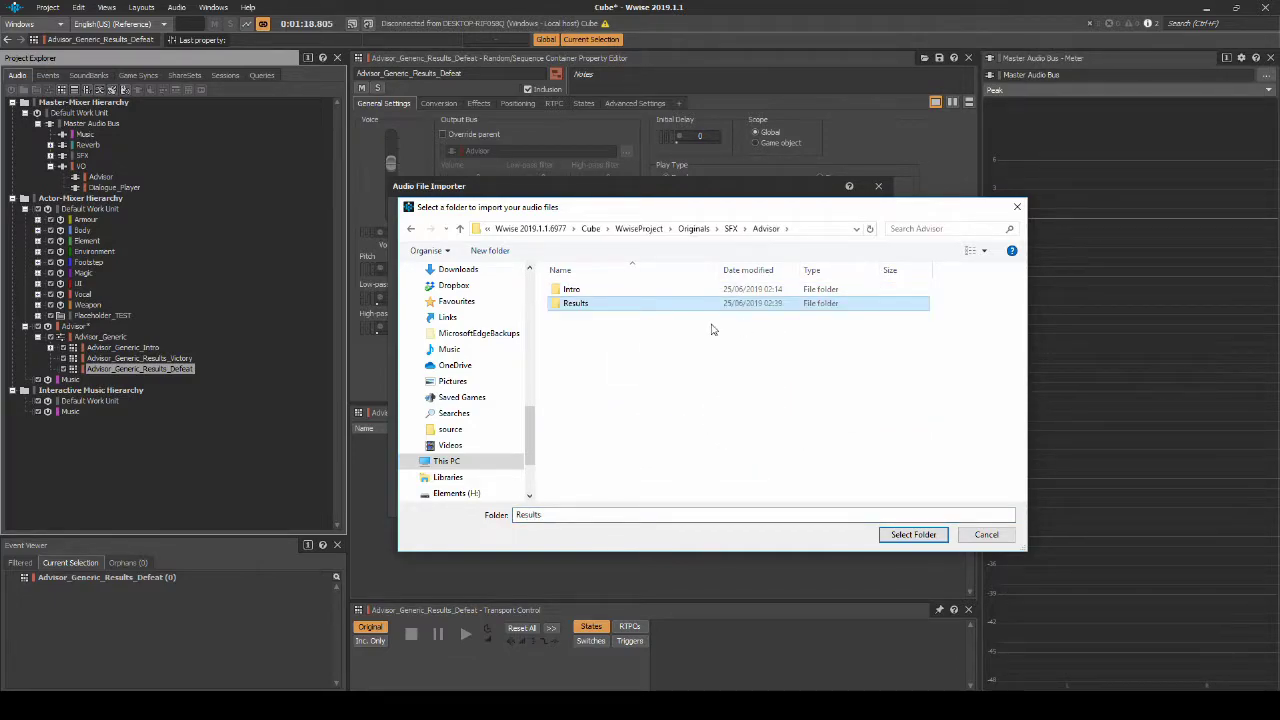
pyautogui.doubleClick(594, 302)
pyautogui.click(913, 534)
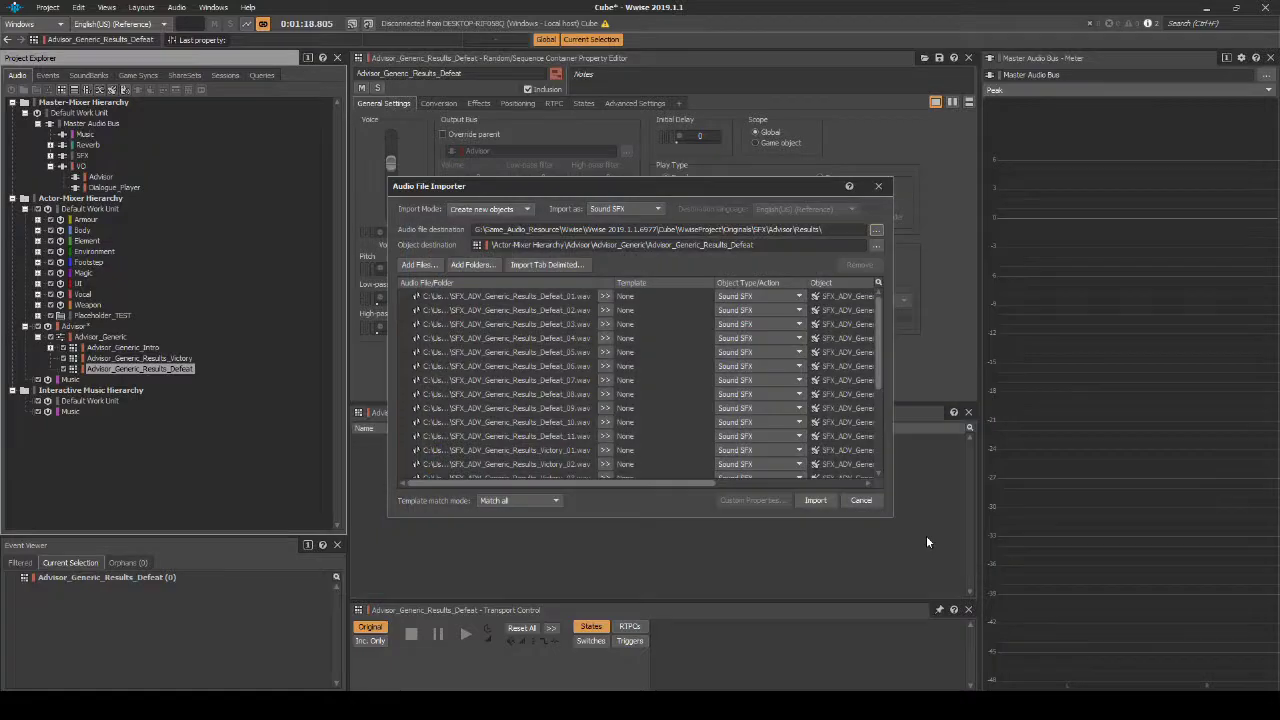
pyautogui.click(818, 501)
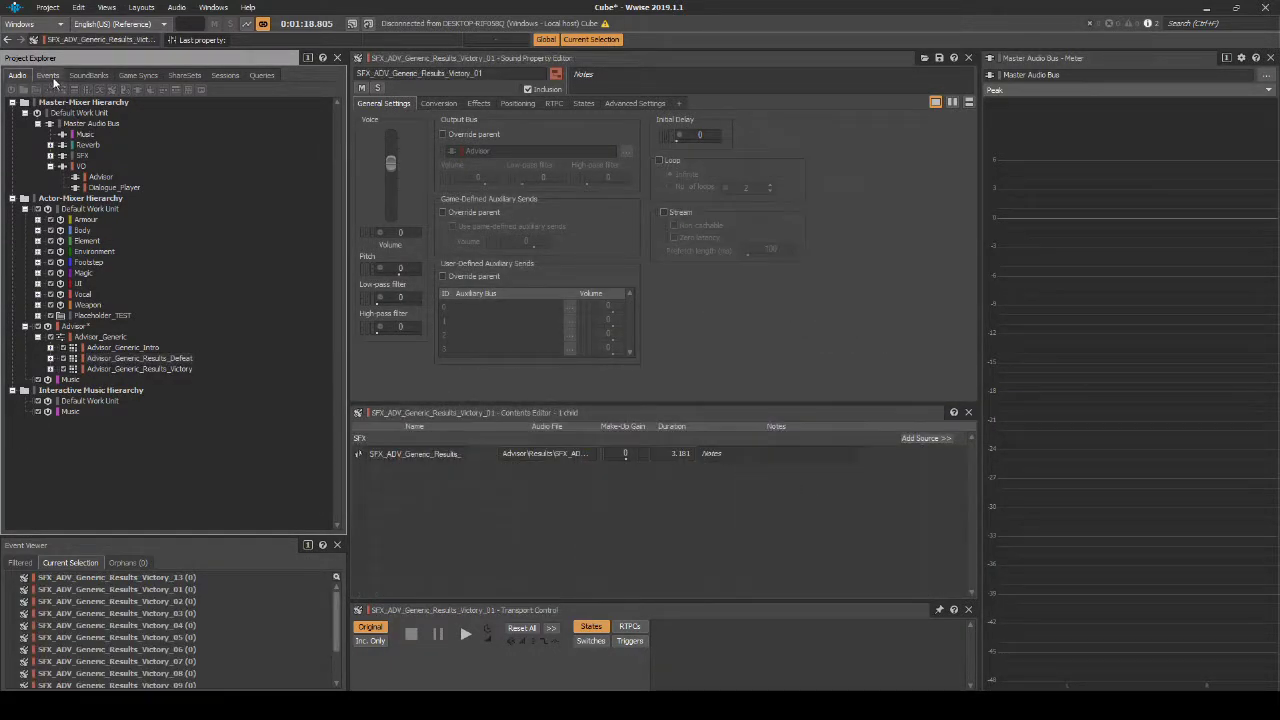
# Open the Death_Player event under Vocal > Vocal_Player in the Events hierarchy
pyautogui.click(52, 77)
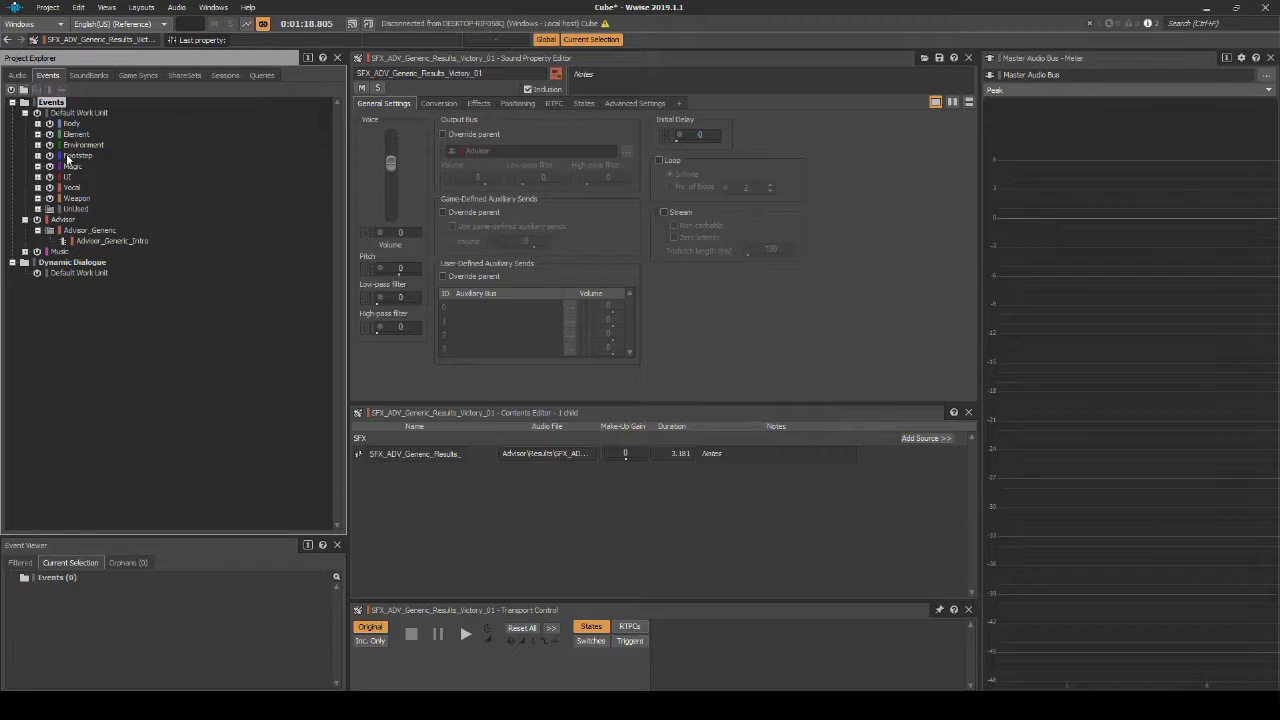
pyautogui.click(37, 187)
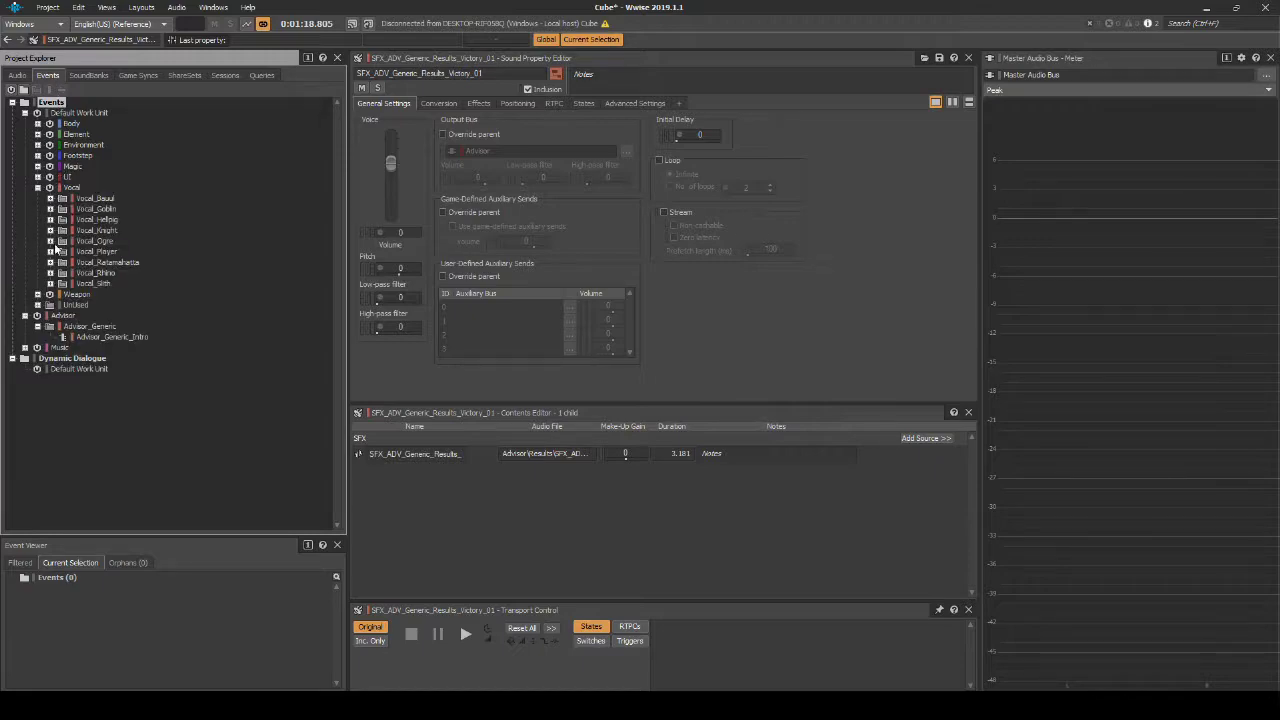
pyautogui.click(50, 251)
pyautogui.click(108, 262)
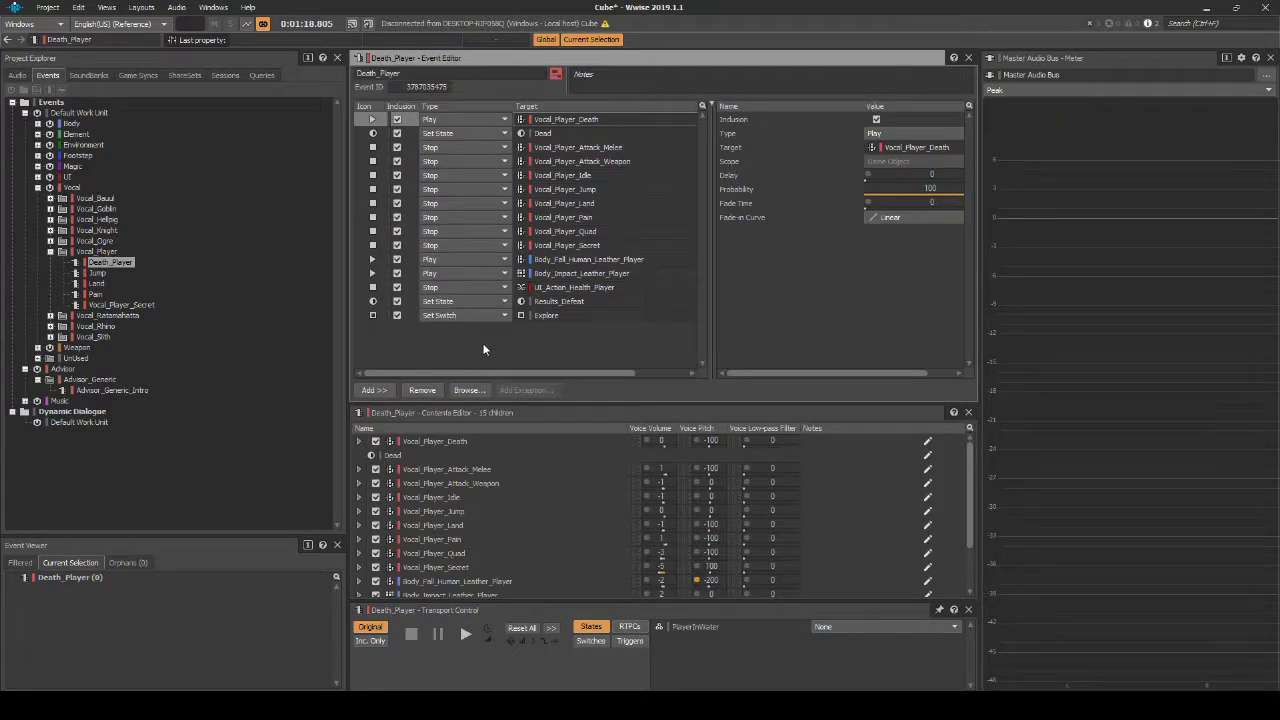
# Add a Play action to Death_Player targeting Advisor_Generic_Results_Defeat
pyautogui.rightClick(483, 349)
pyautogui.moveTo(530, 354)
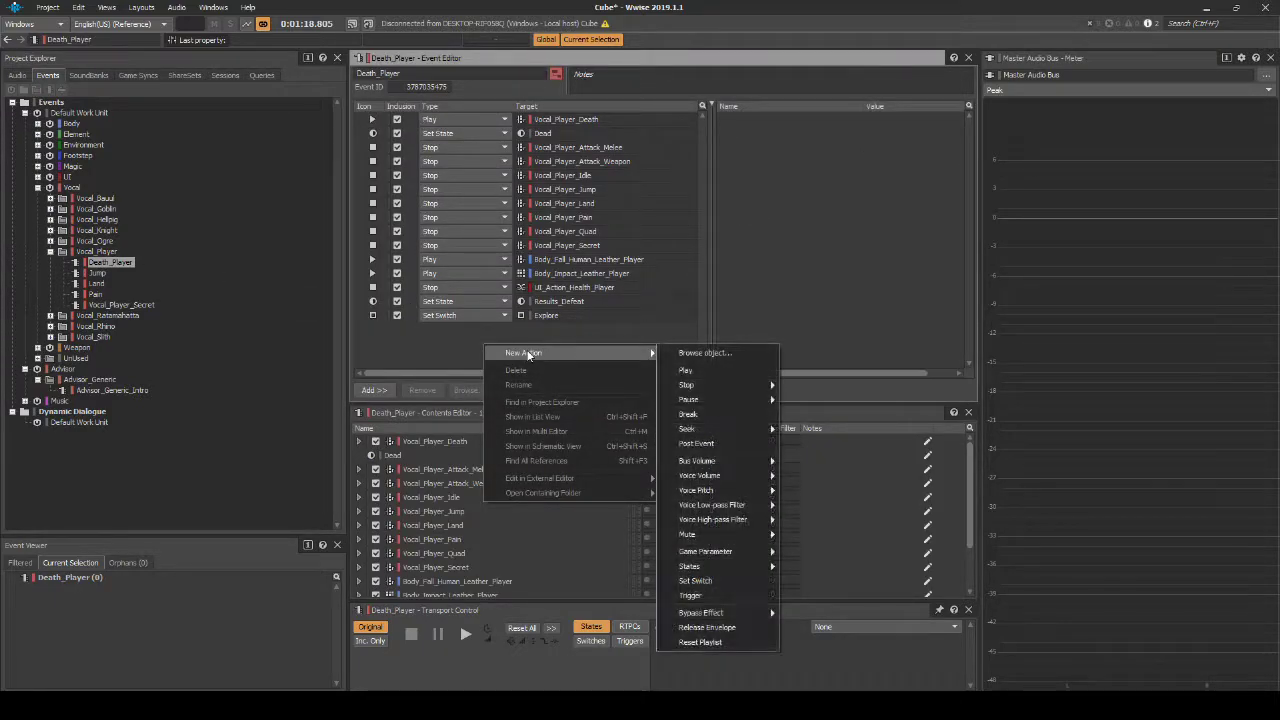
pyautogui.click(712, 369)
pyautogui.click(606, 333)
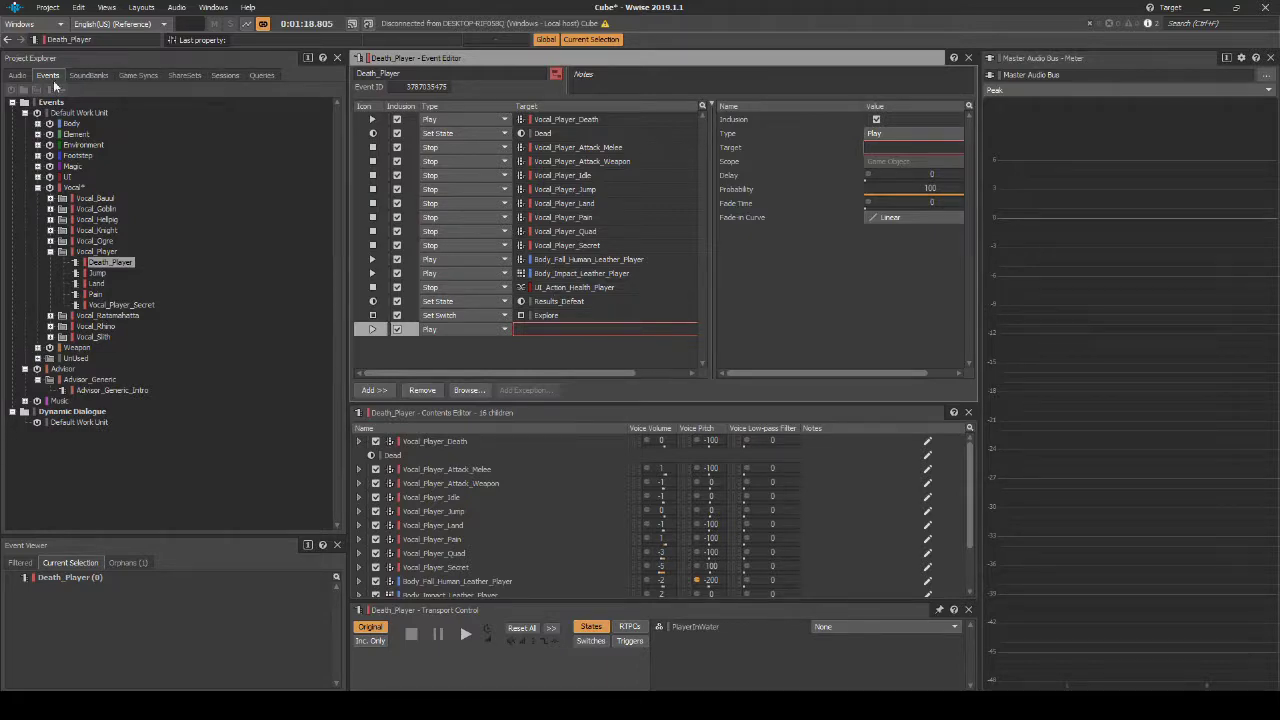
pyautogui.click(14, 75)
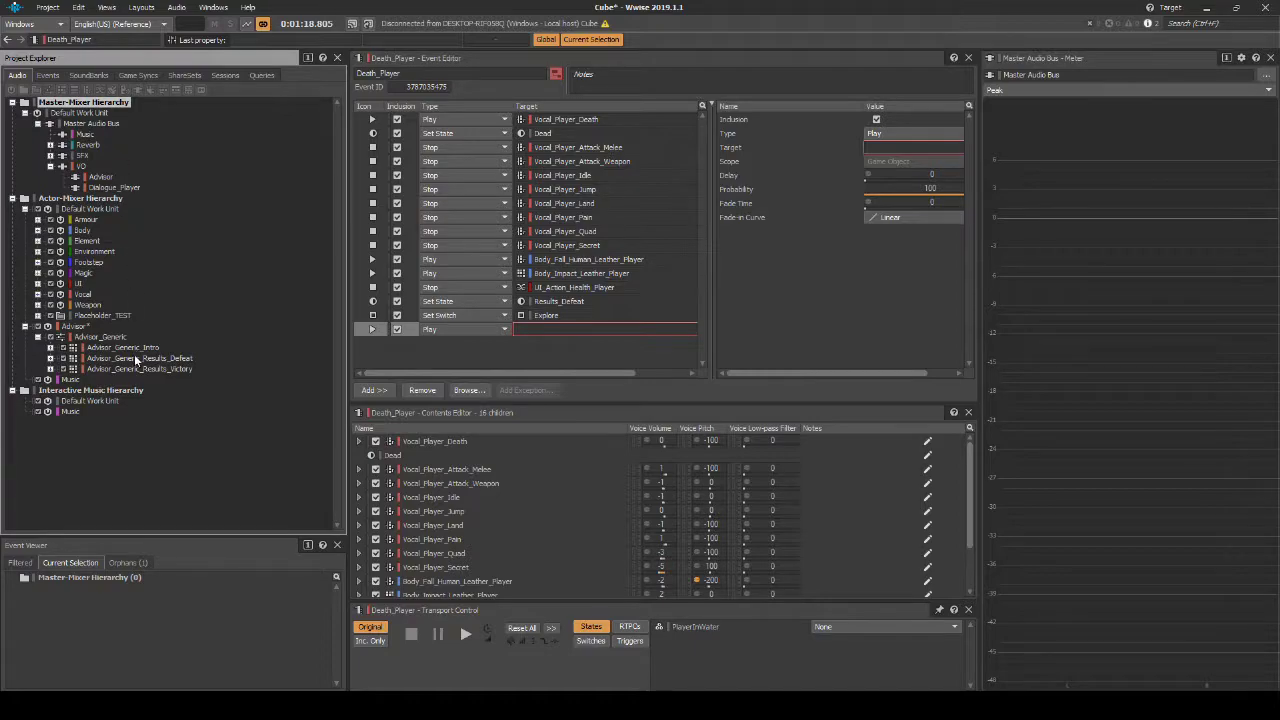
pyautogui.moveTo(140, 358); pyautogui.dragTo(528, 334)
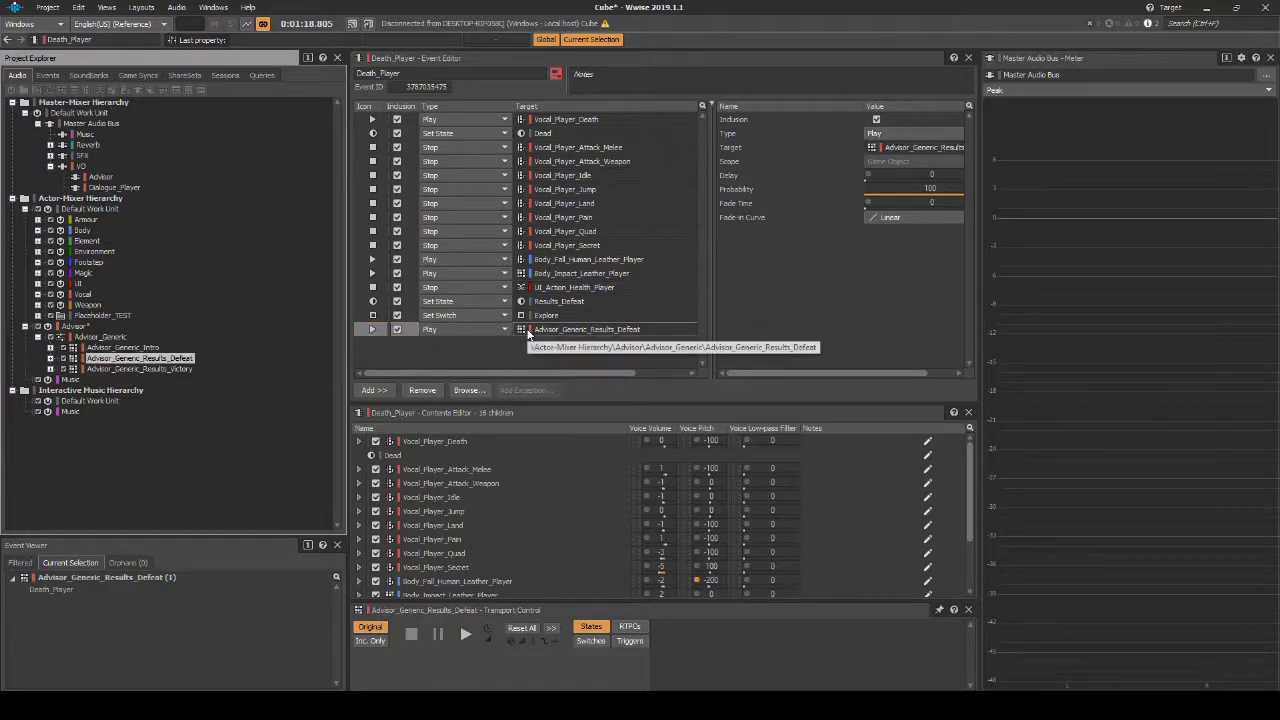
# Open the Map_Completed event in the Music events folder
pyautogui.click(47, 75)
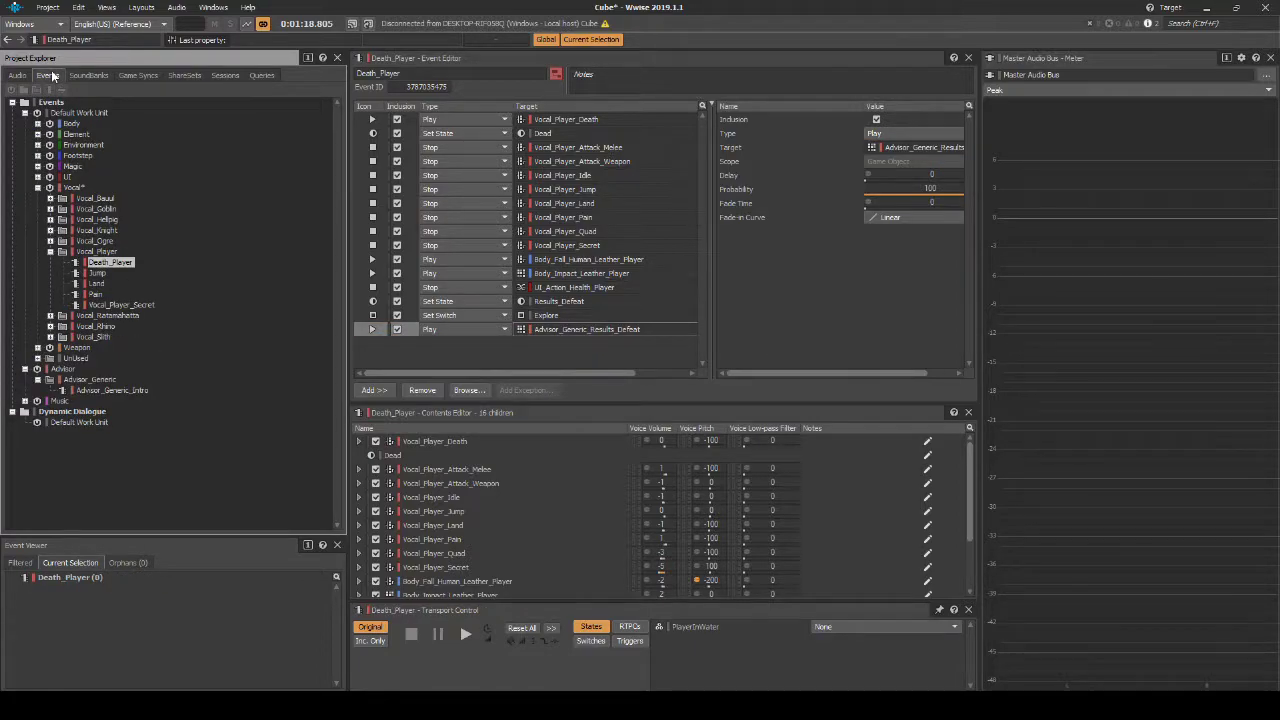
pyautogui.click(25, 401)
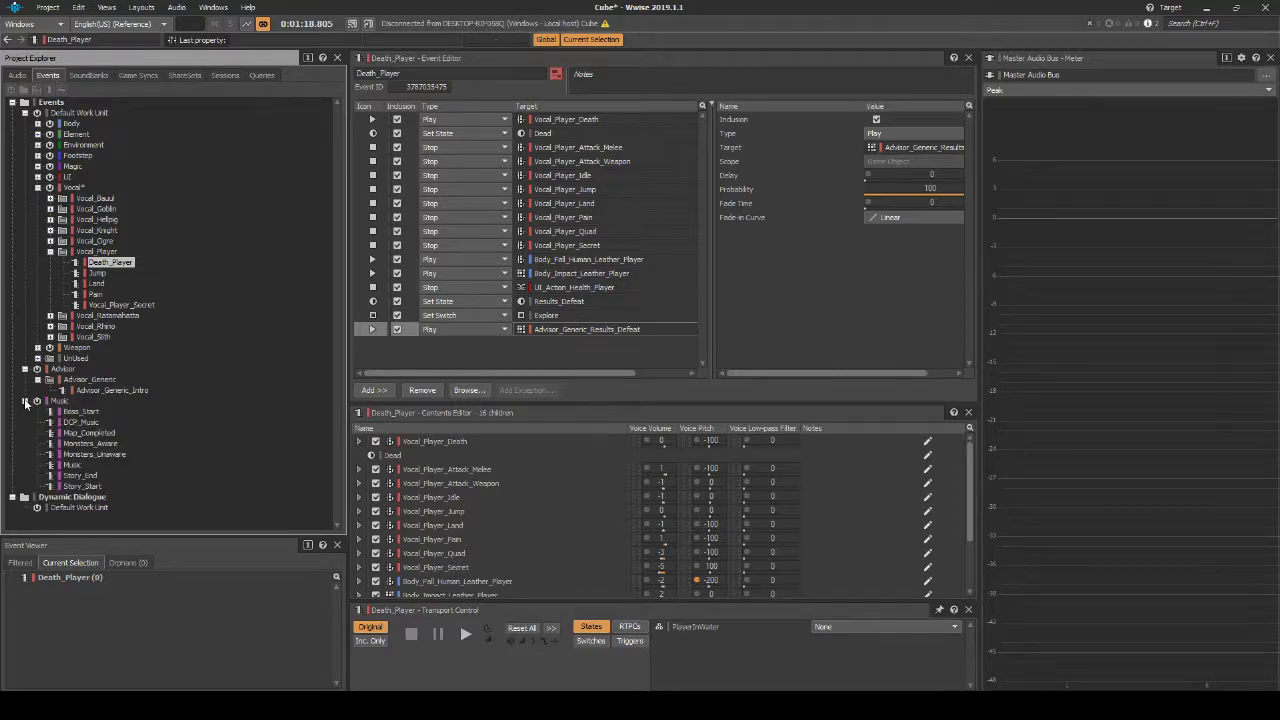
pyautogui.click(90, 432)
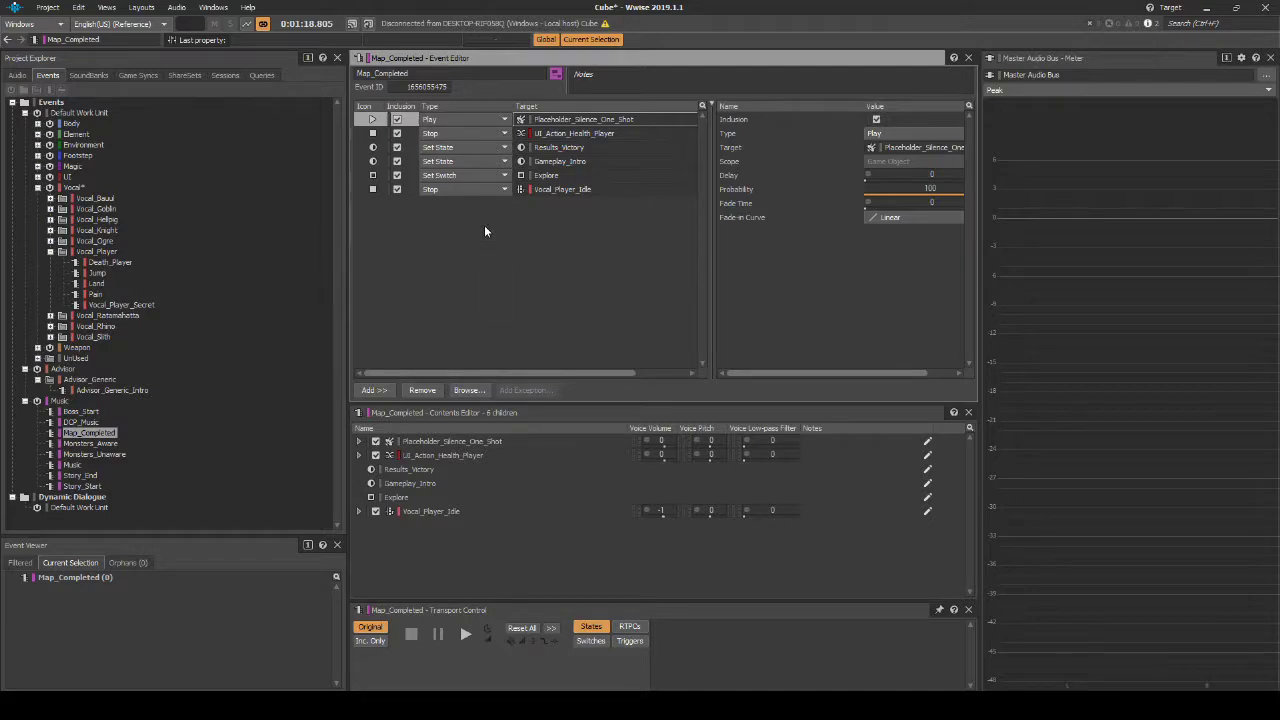
# Add a Play action to Map_Completed targeting Advisor_Generic_Results_Victory
pyautogui.rightClick(484, 226)
pyautogui.moveTo(518, 233)
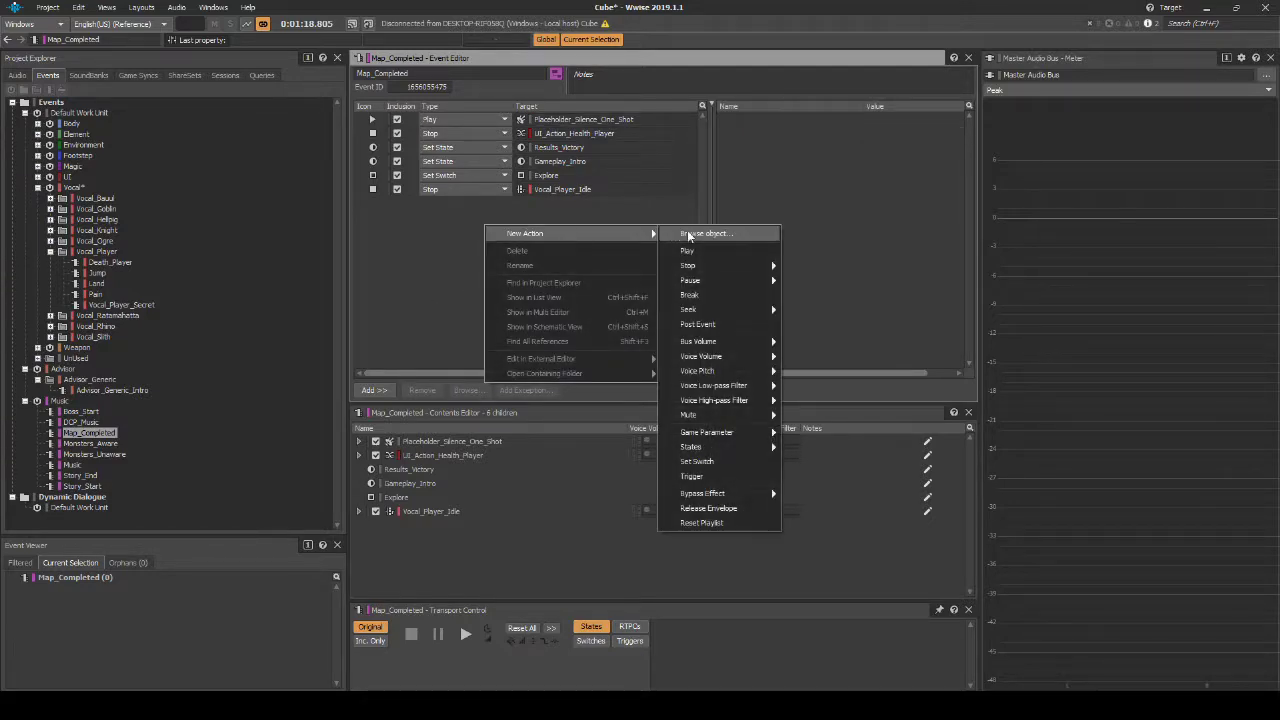
pyautogui.click(720, 249)
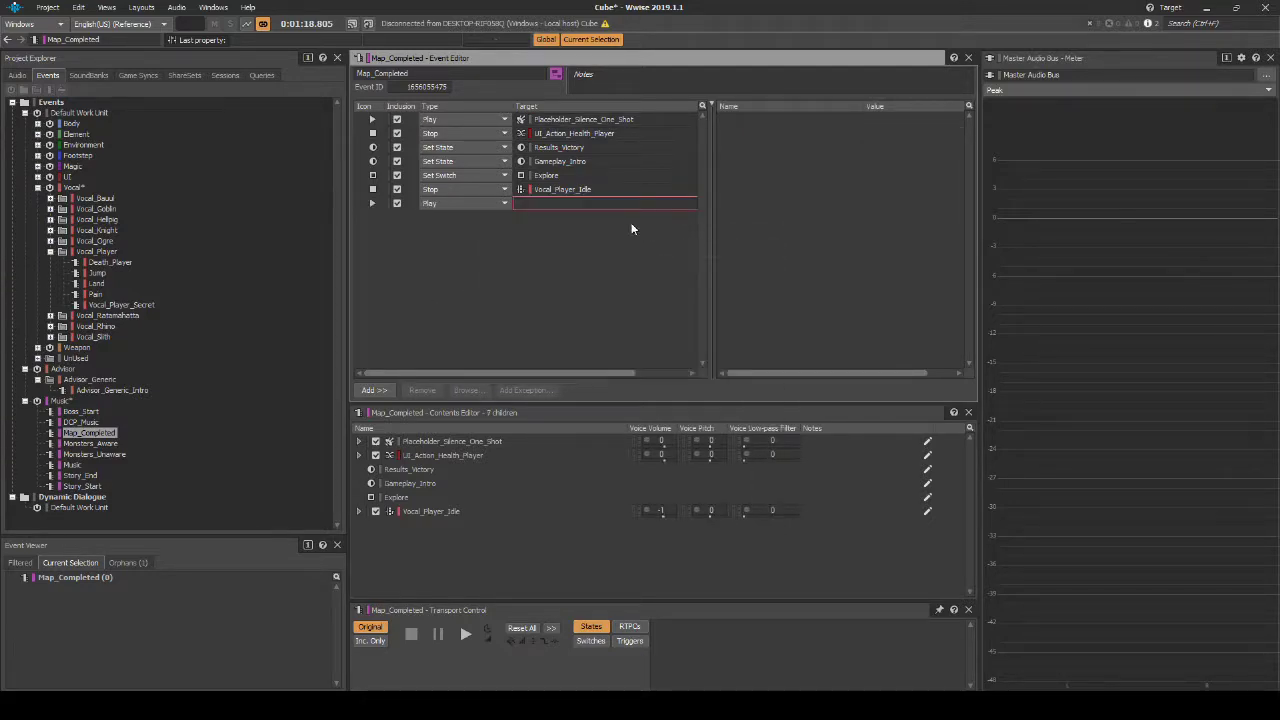
pyautogui.click(606, 205)
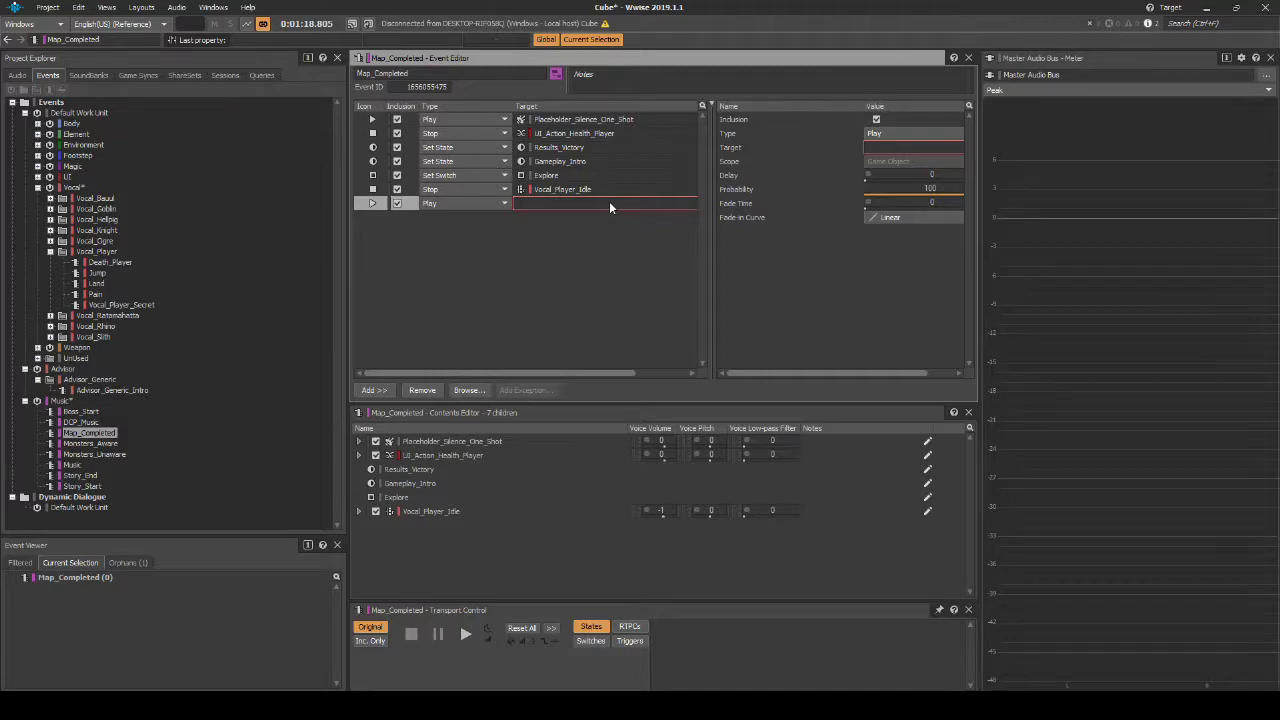
pyautogui.click(20, 77)
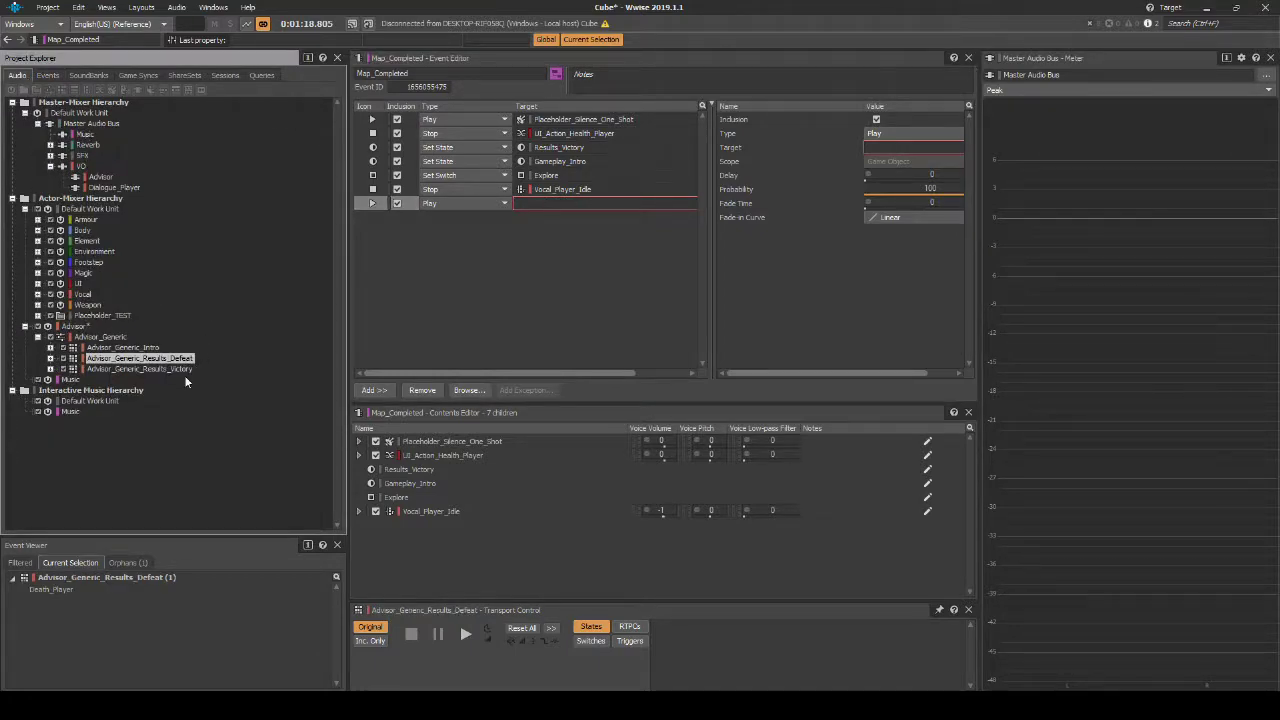
pyautogui.moveTo(184, 372); pyautogui.dragTo(566, 205)
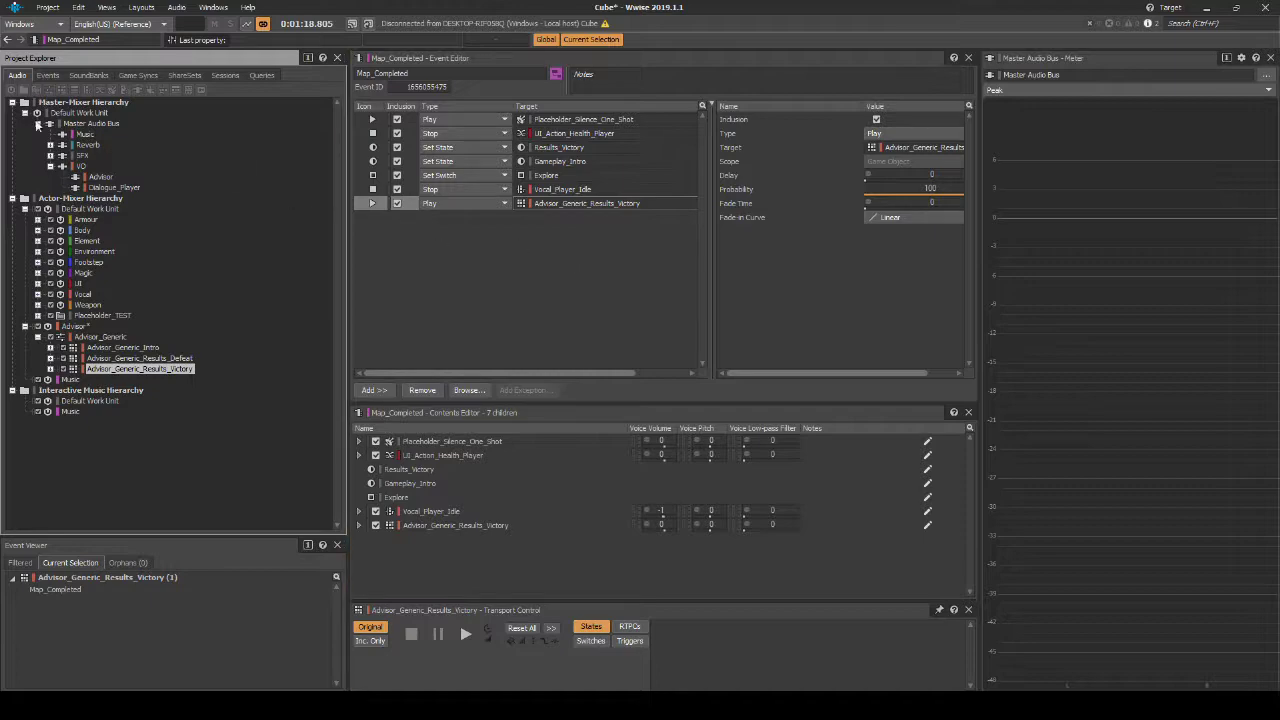
# Add the PlayerLife state group to Advisor_Generic_Results_Defeat and set the Dead state's voice volume to 12
pyautogui.click(148, 358)
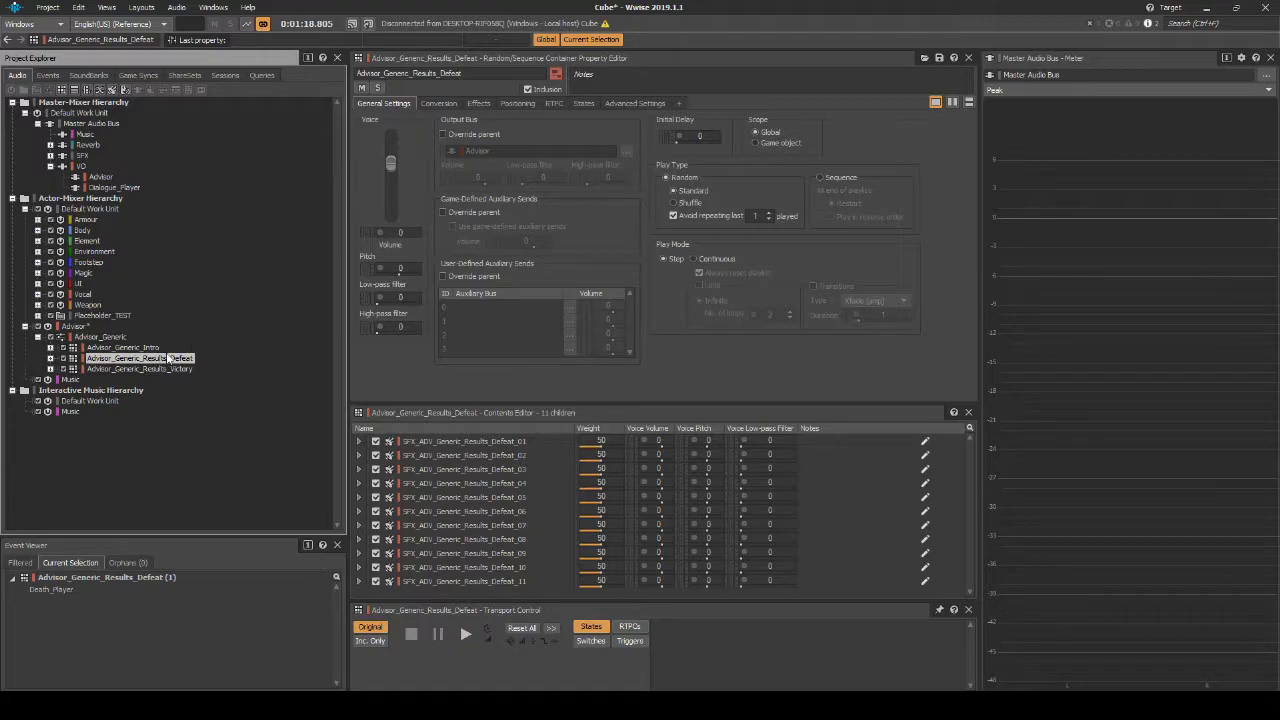
pyautogui.click(584, 103)
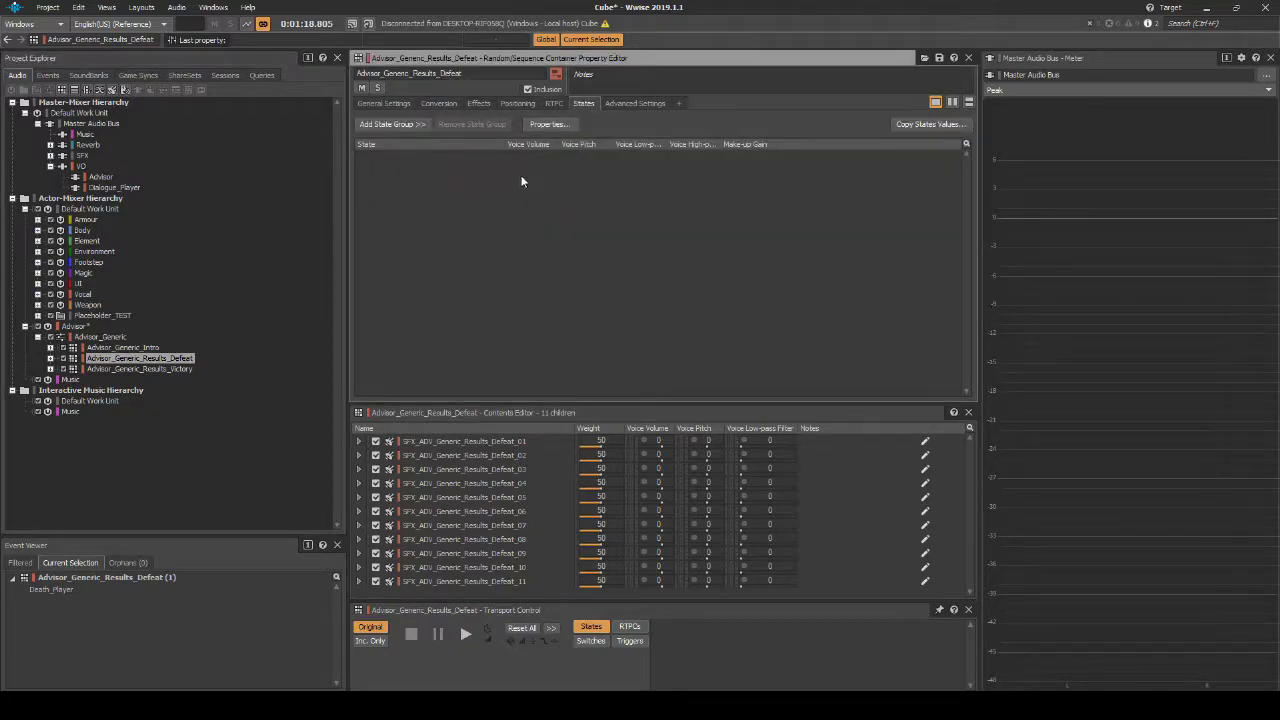
pyautogui.click(416, 123)
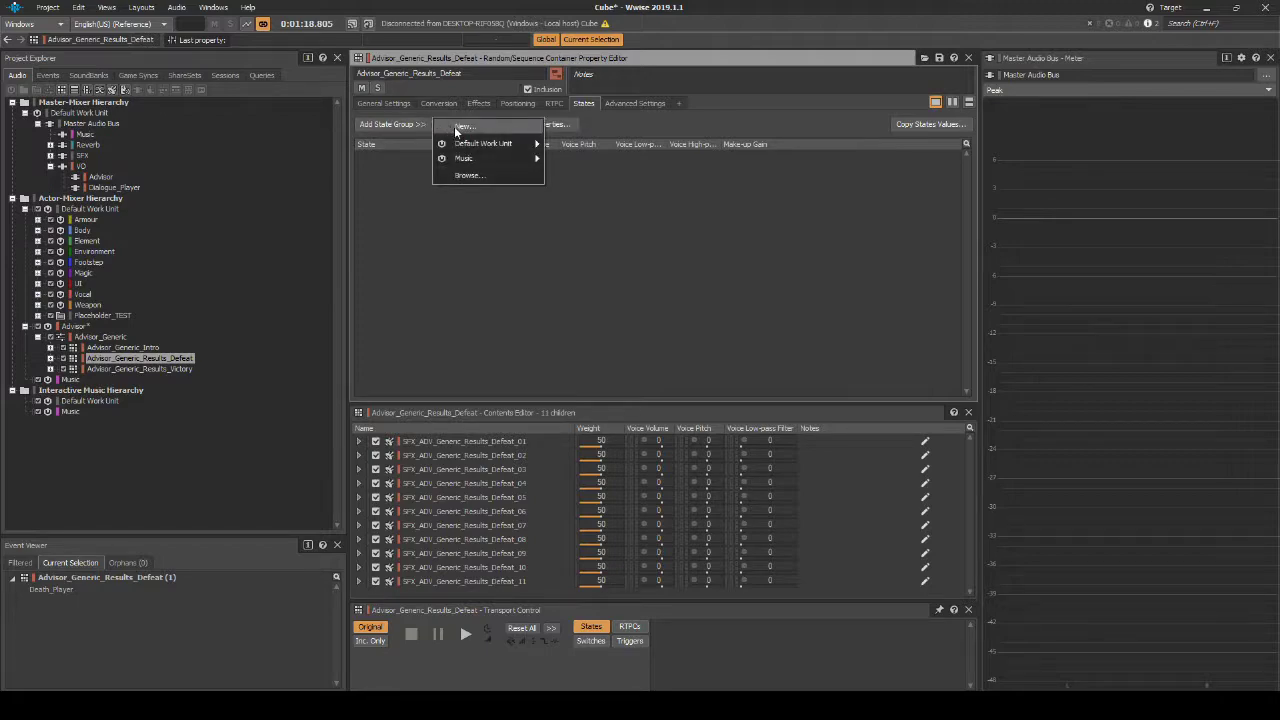
pyautogui.moveTo(540, 147)
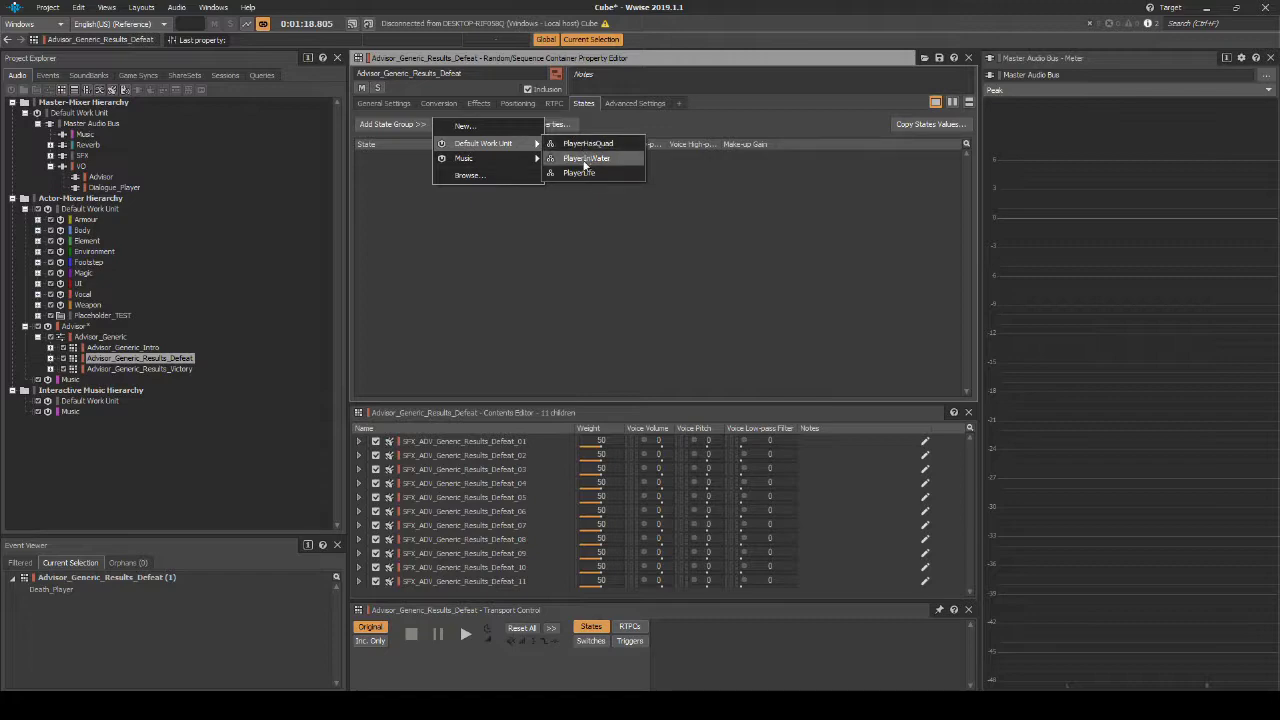
pyautogui.click(582, 172)
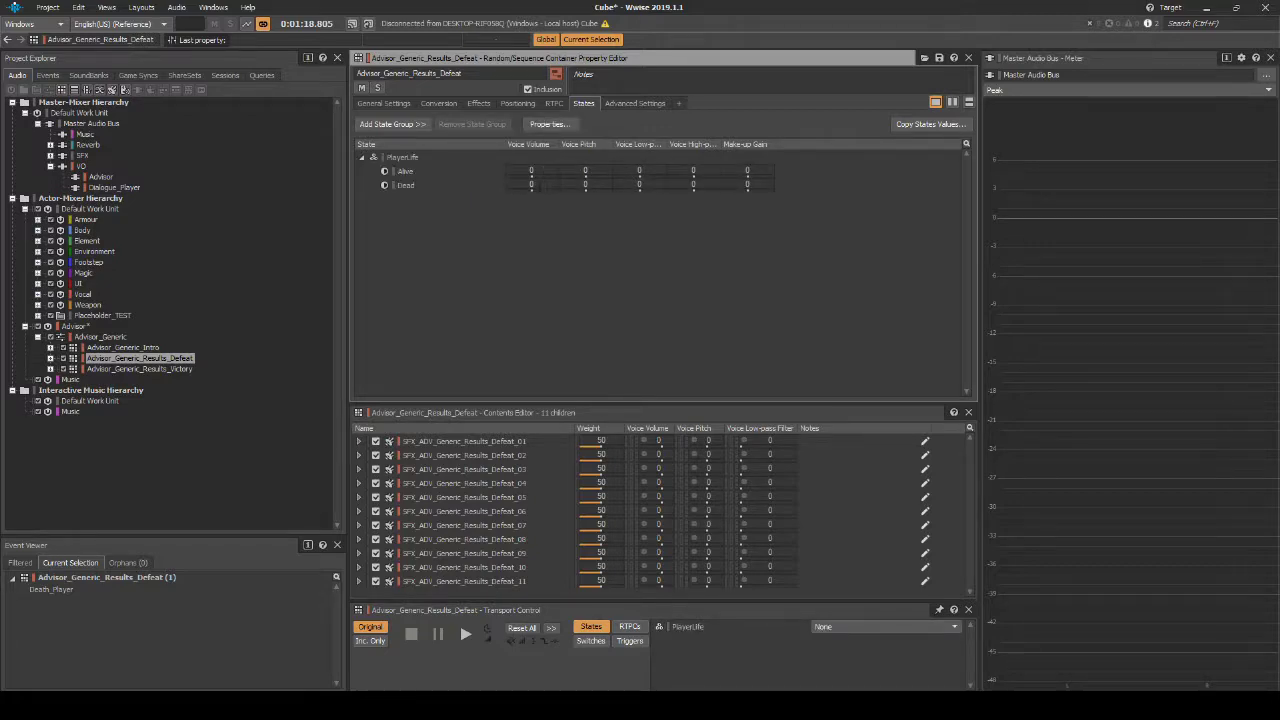
pyautogui.click(544, 186)
pyautogui.press('Return')
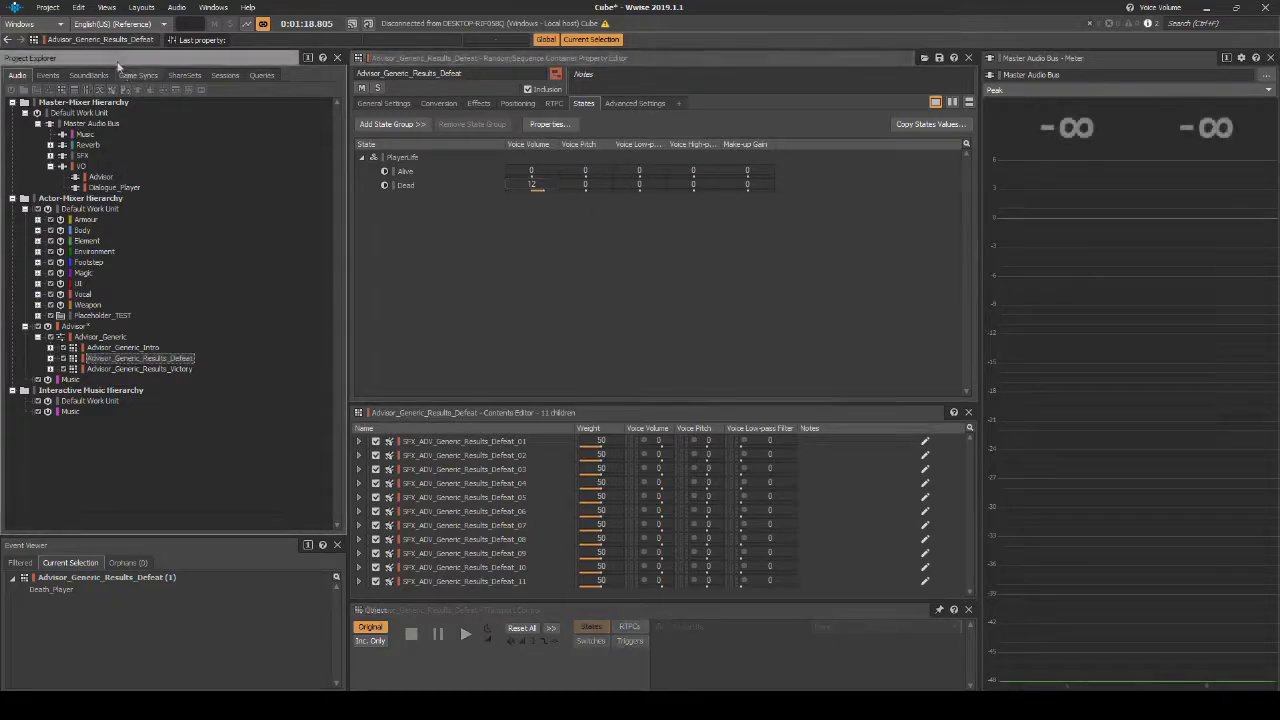
# Save the project, regenerate the soundbanks in the SoundBank layout, and view the Main bank
pyautogui.click(47, 7)
pyautogui.click(47, 7)
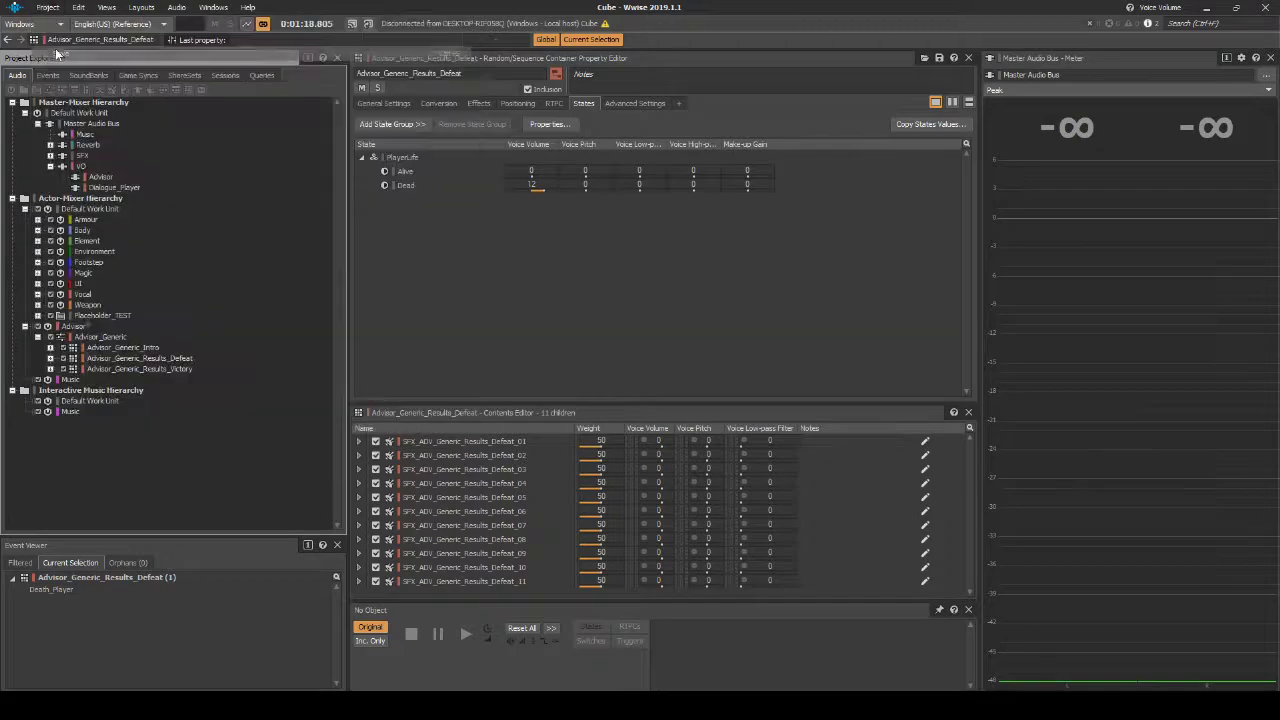
pyautogui.click(141, 7)
pyautogui.click(151, 55)
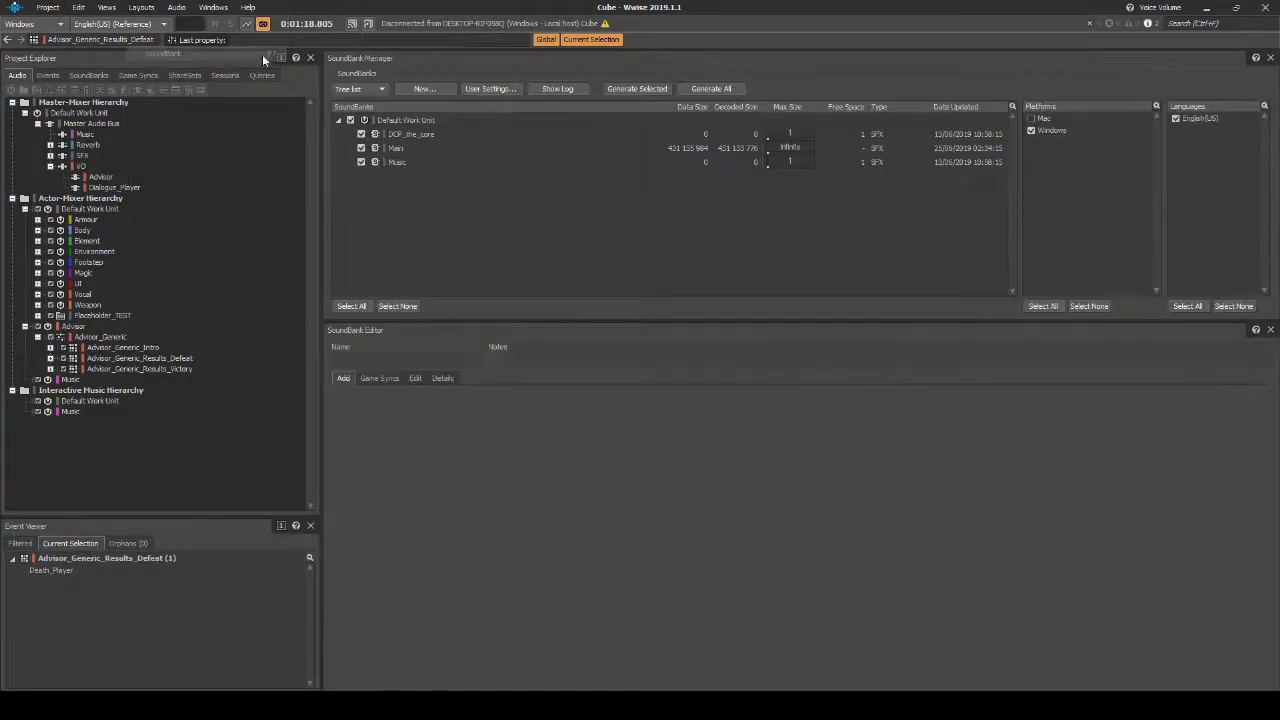
pyautogui.click(608, 90)
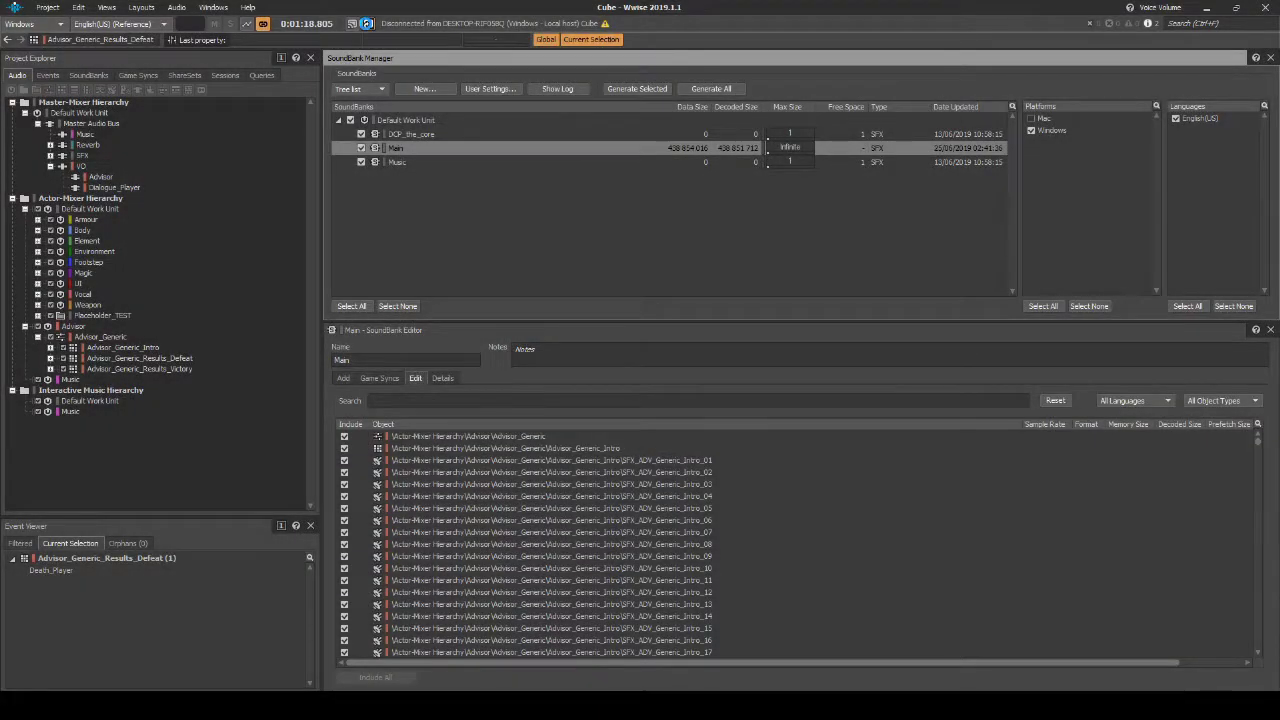
# Switch to the Profiler layout and limit the Capture Log filter to the Advisor object
pyautogui.click(142, 8)
pyautogui.click(157, 39)
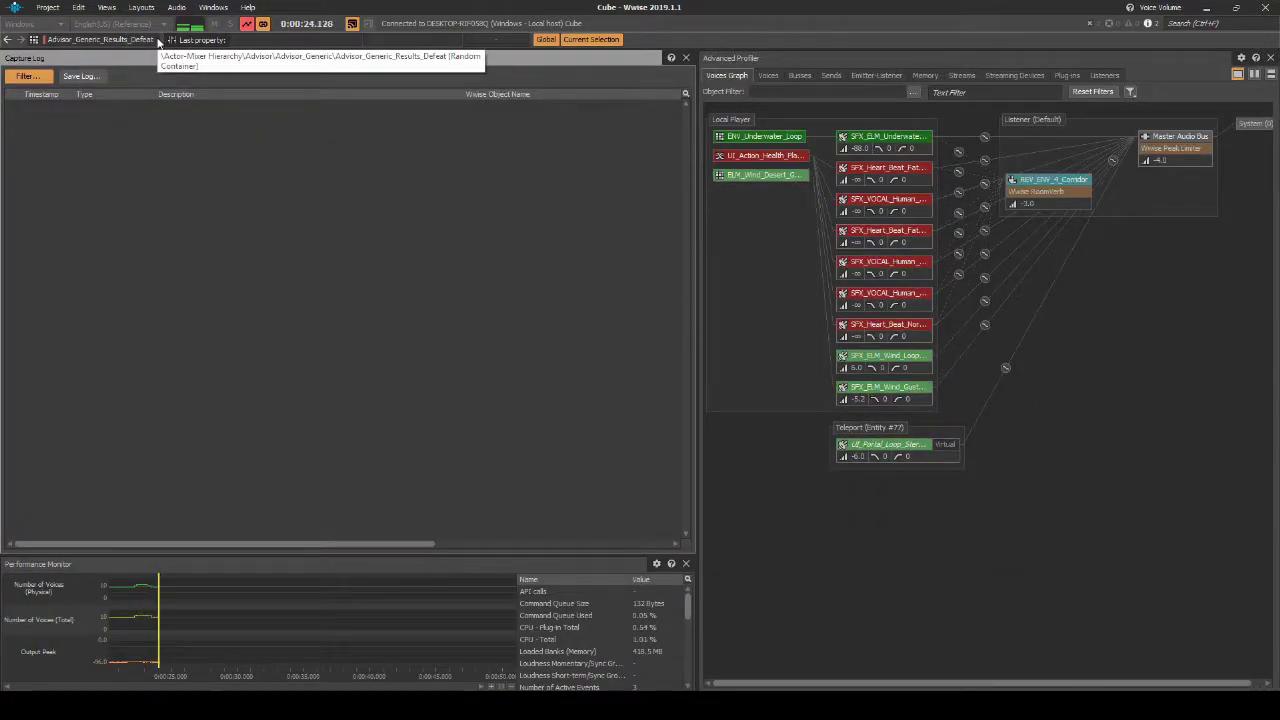
pyautogui.click(27, 76)
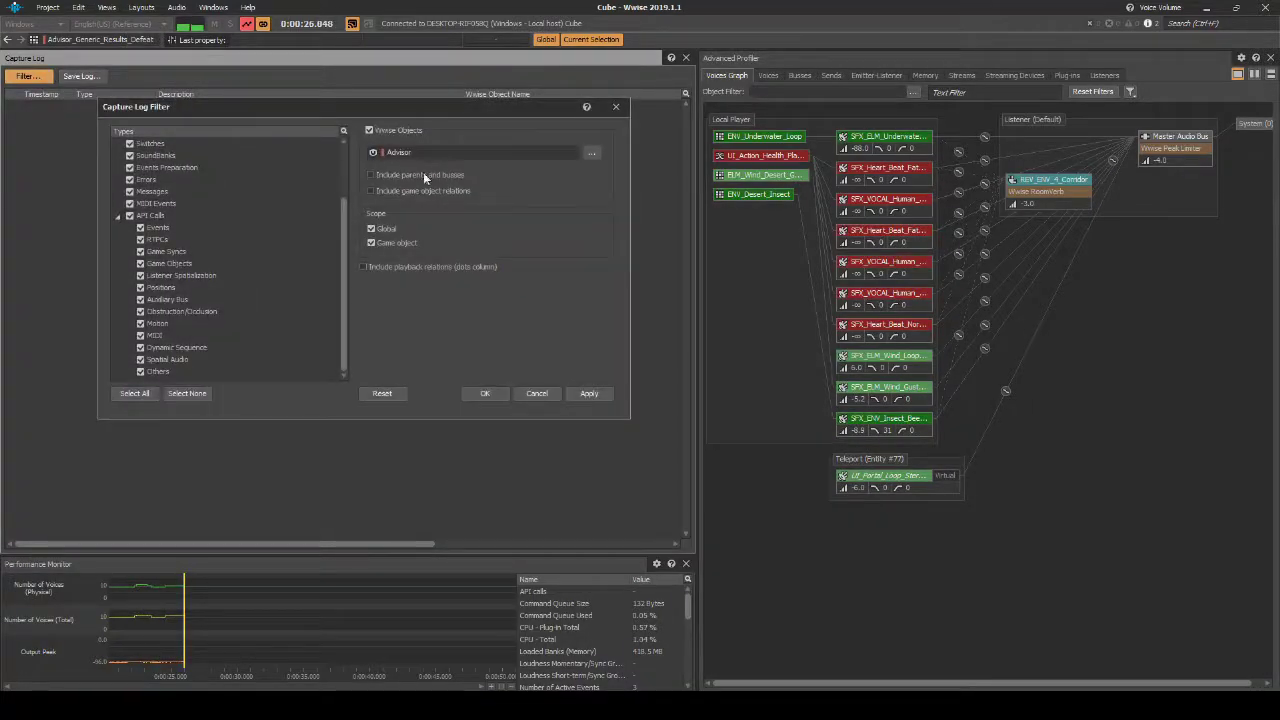
pyautogui.click(592, 154)
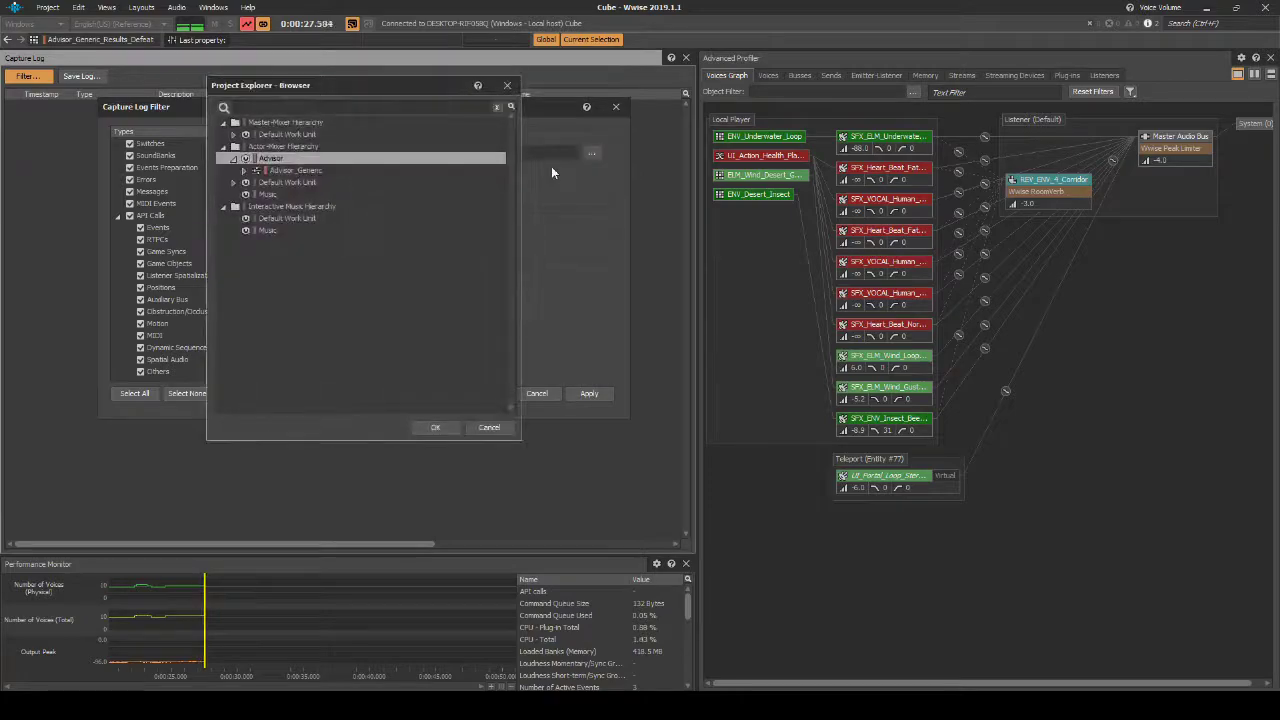
pyautogui.click(245, 172)
pyautogui.click(440, 428)
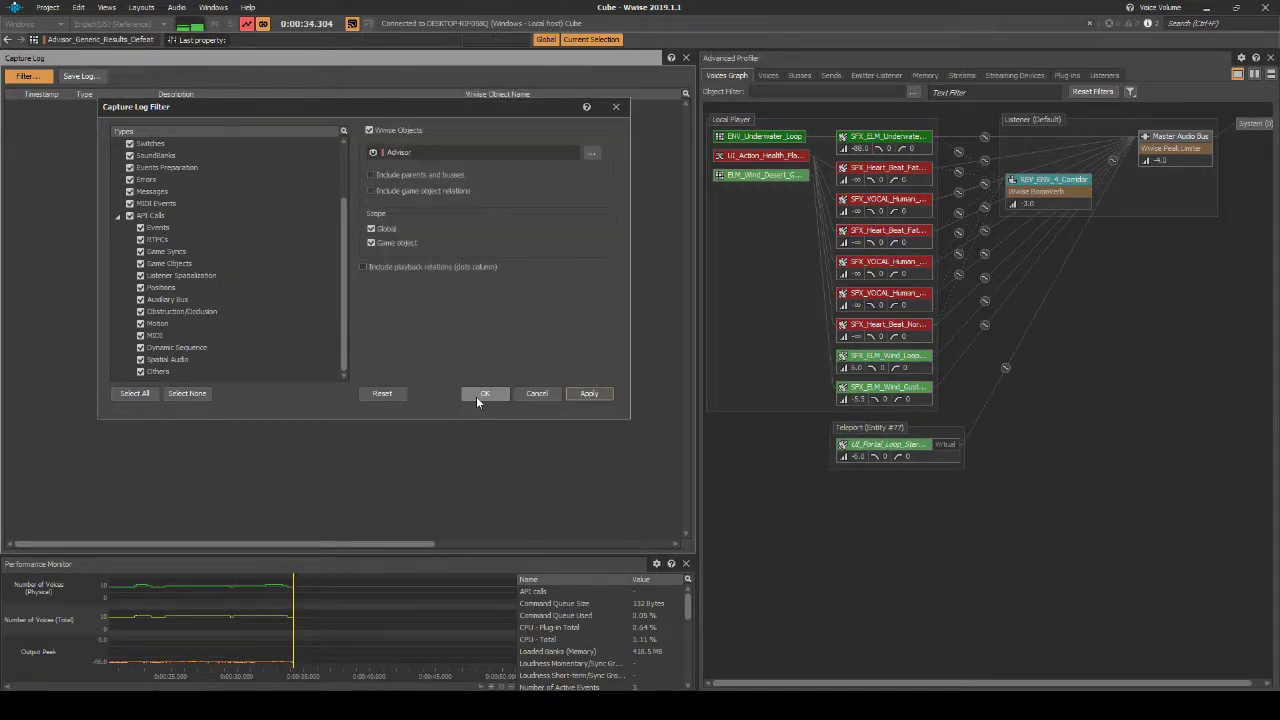
# Apply the Advisor filter and play the metl3 map in DMSP mode until it is cleared
pyautogui.click(484, 393)
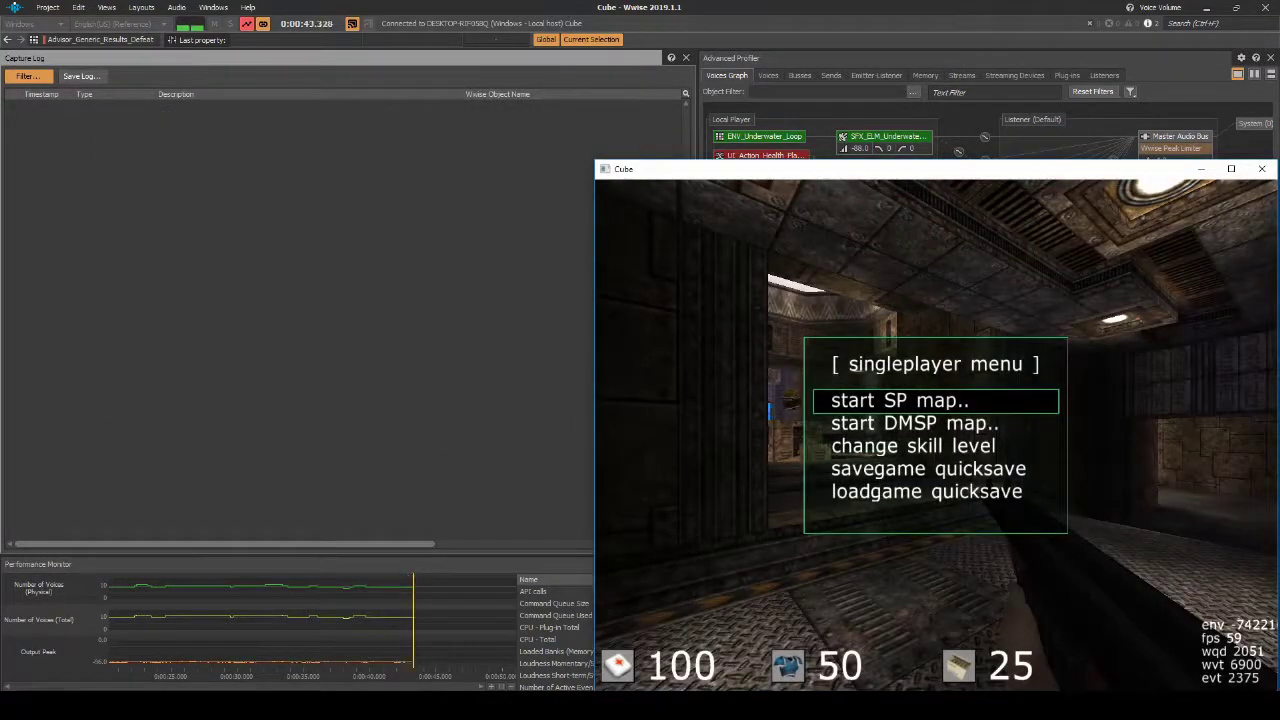
pyautogui.press('Down')
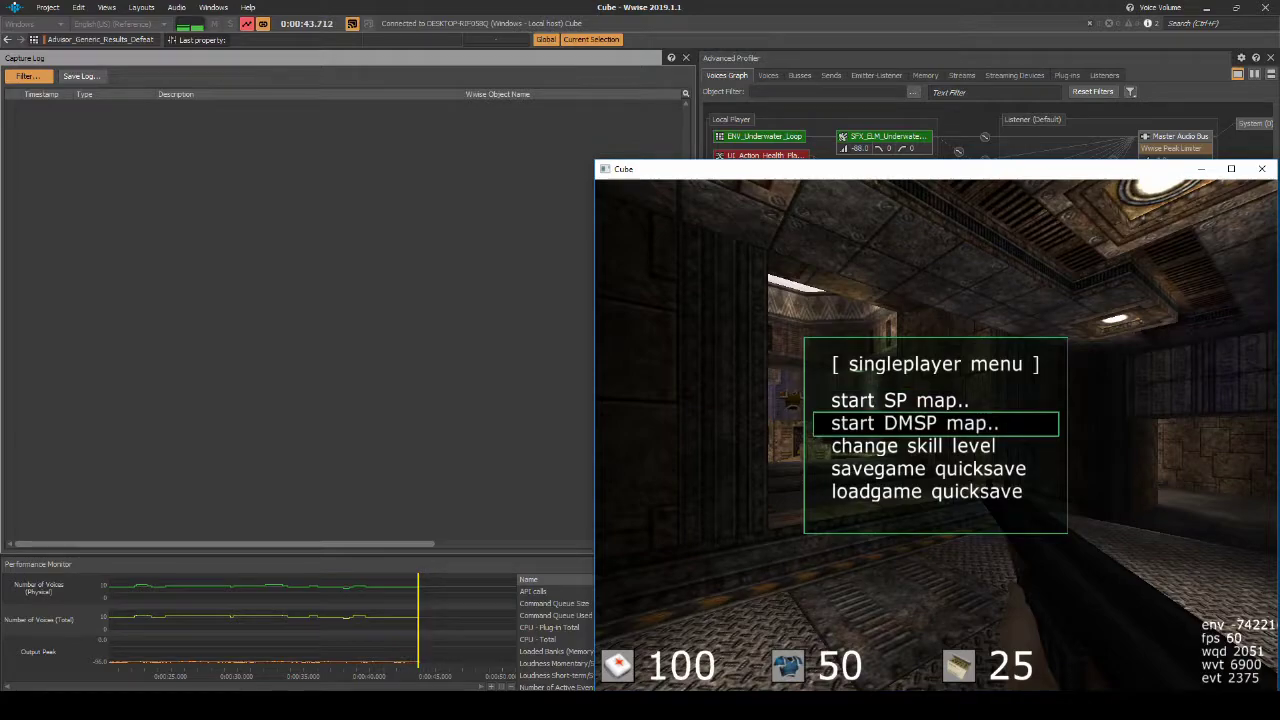
pyautogui.press('Return')
pyautogui.press('Return')
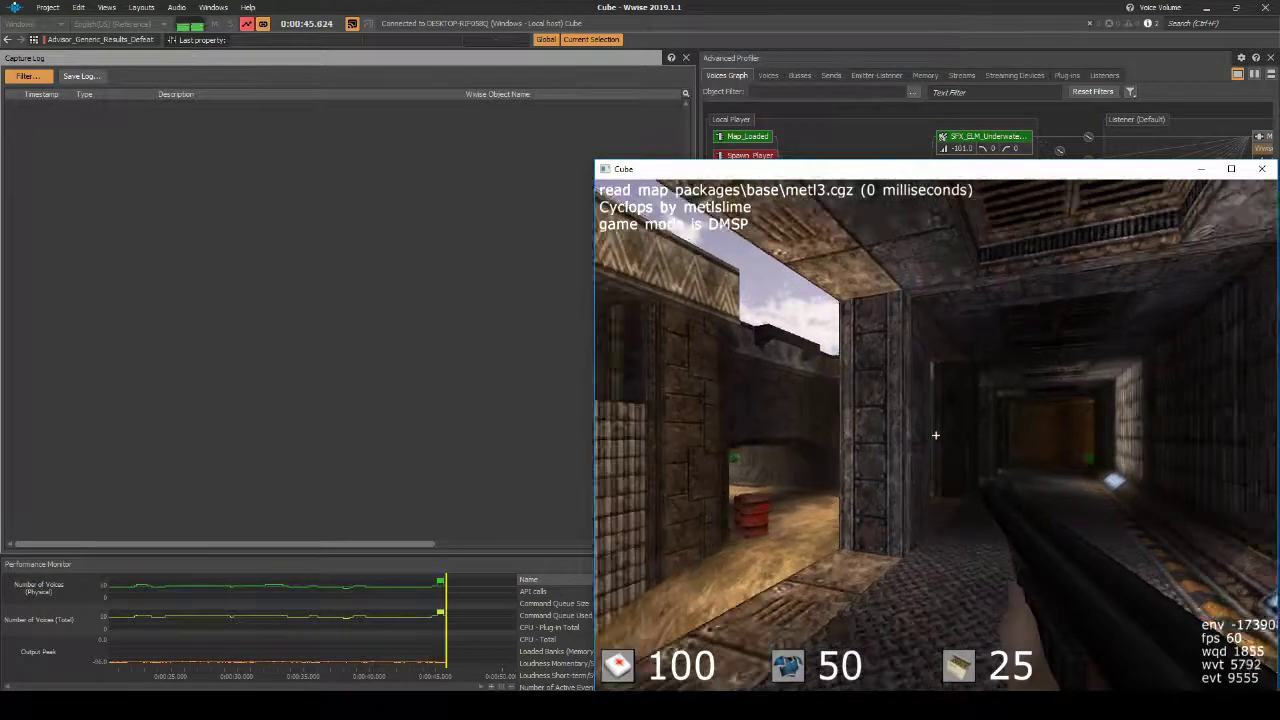
pyautogui.press('w')
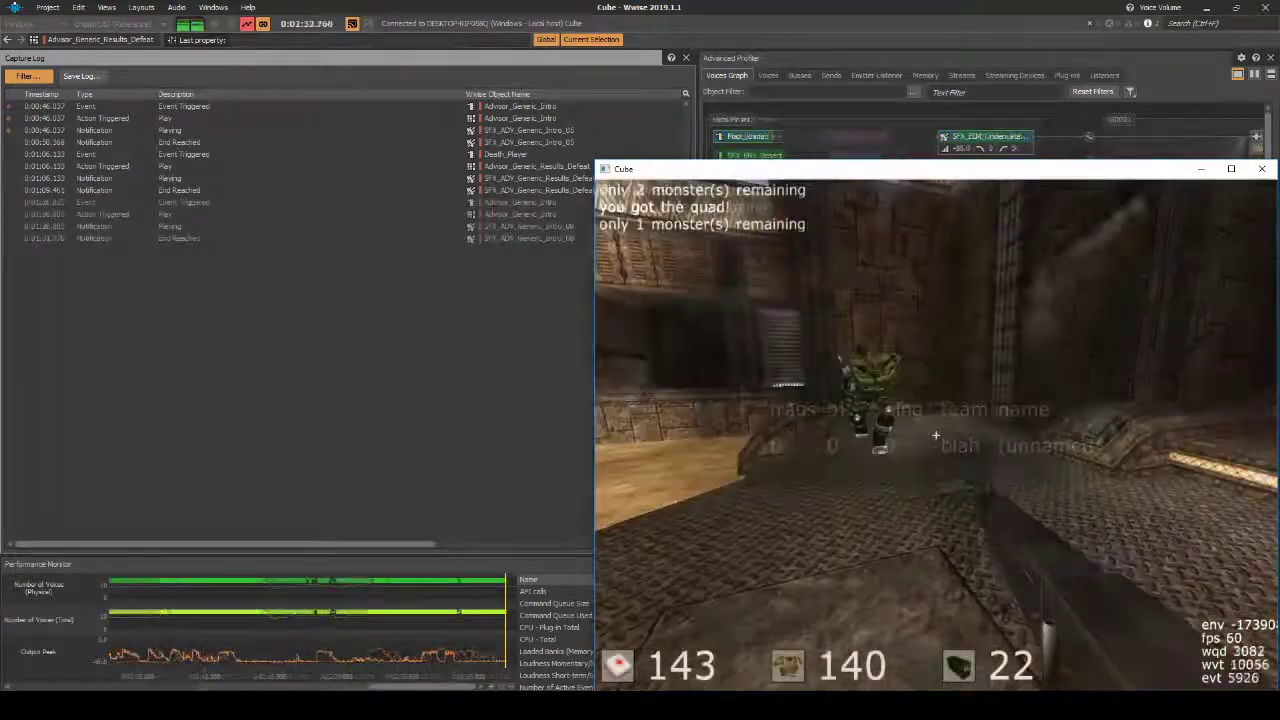
pyautogui.click(936, 435)
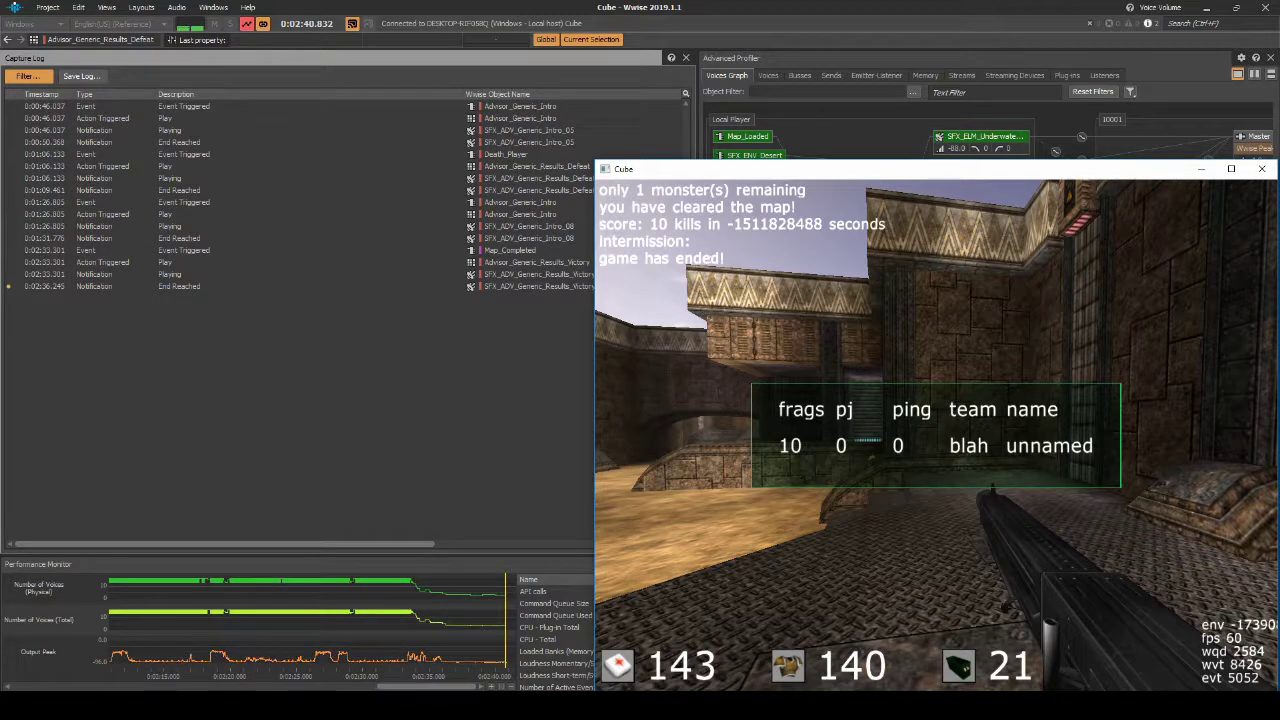
# Quit Cube from the game's main menu
pyautogui.press('Escape')
pyautogui.press('Down')
pyautogui.press('Down')
pyautogui.press('Down')
pyautogui.press('Down')
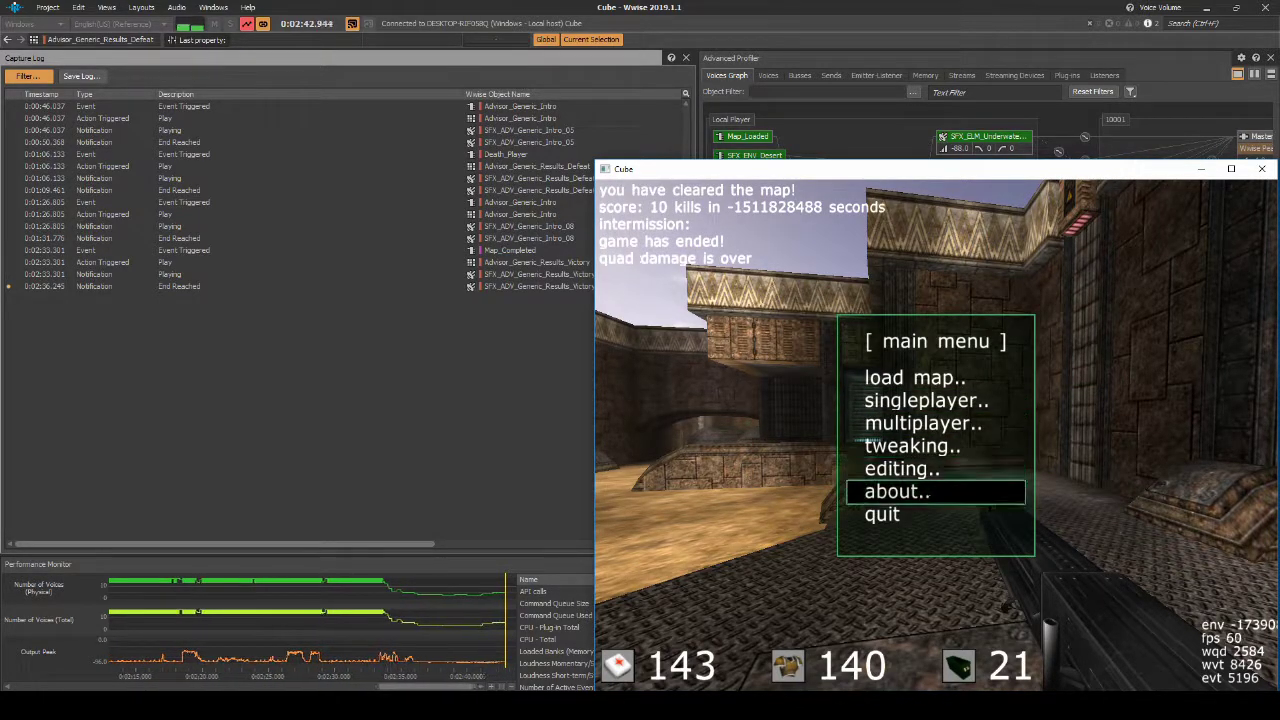
pyautogui.press('Down')
pyautogui.press('Return')
# Save the project and regenerate the soundbanks from the SoundBank layout
pyautogui.click(47, 7)
pyautogui.click(62, 55)
pyautogui.click(141, 7)
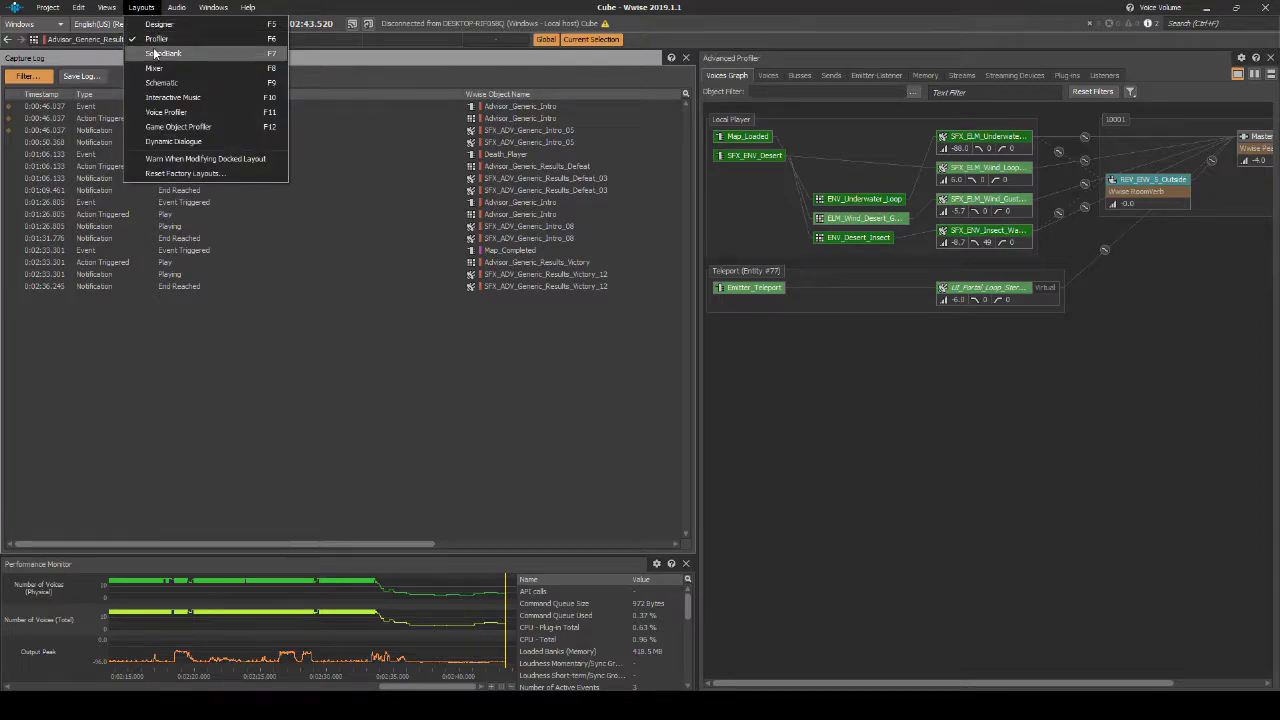
pyautogui.click(155, 53)
pyautogui.click(651, 86)
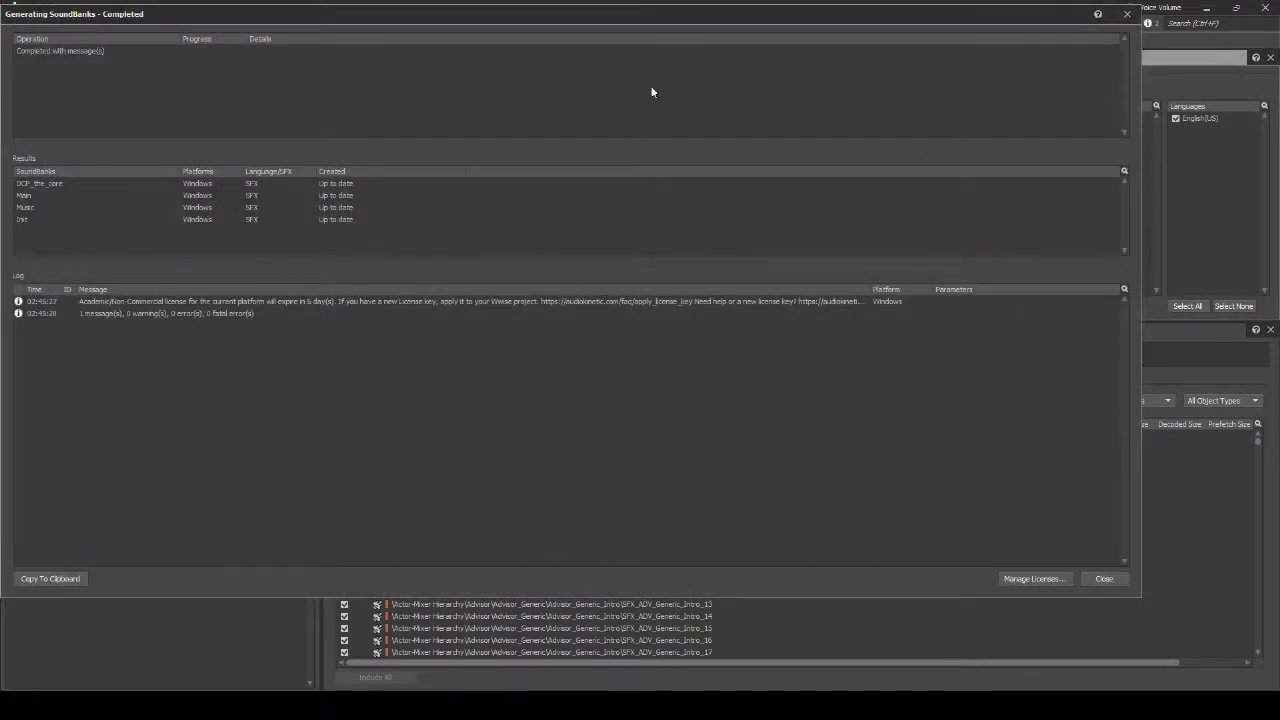
pyautogui.press('Escape')
# Generate the project's Integrity Report
pyautogui.click(106, 7)
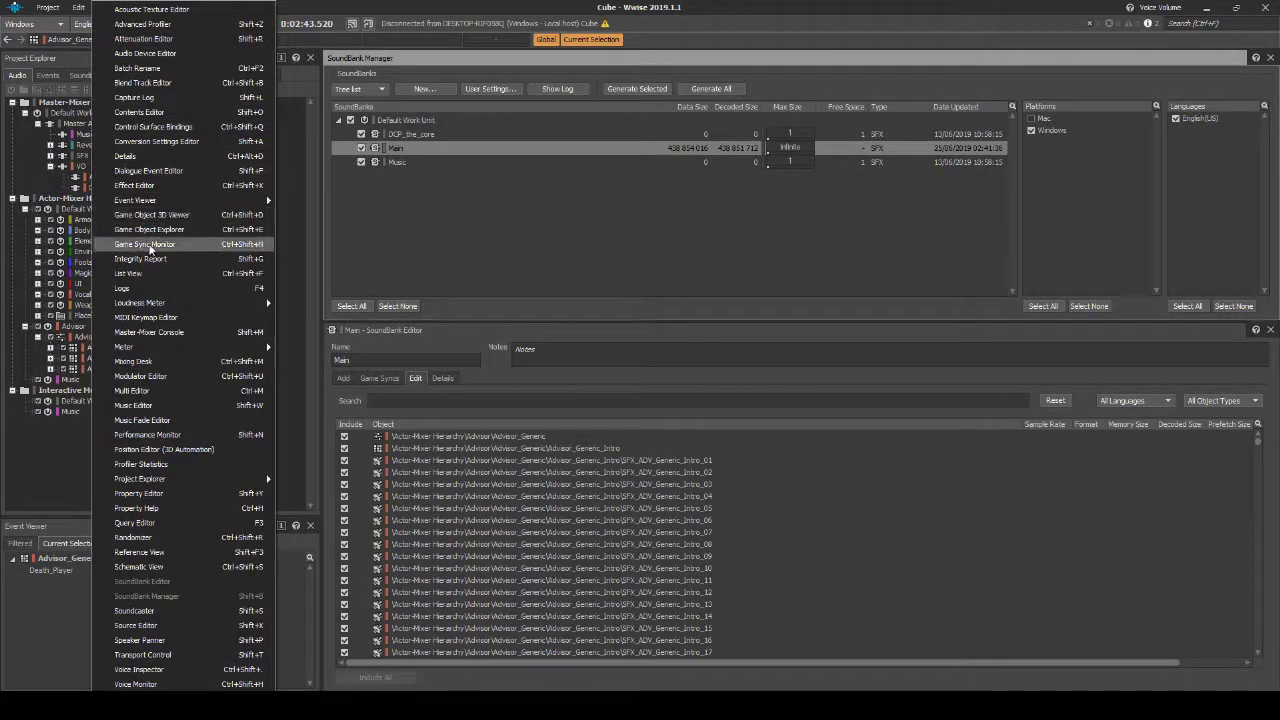
pyautogui.click(149, 259)
pyautogui.click(586, 118)
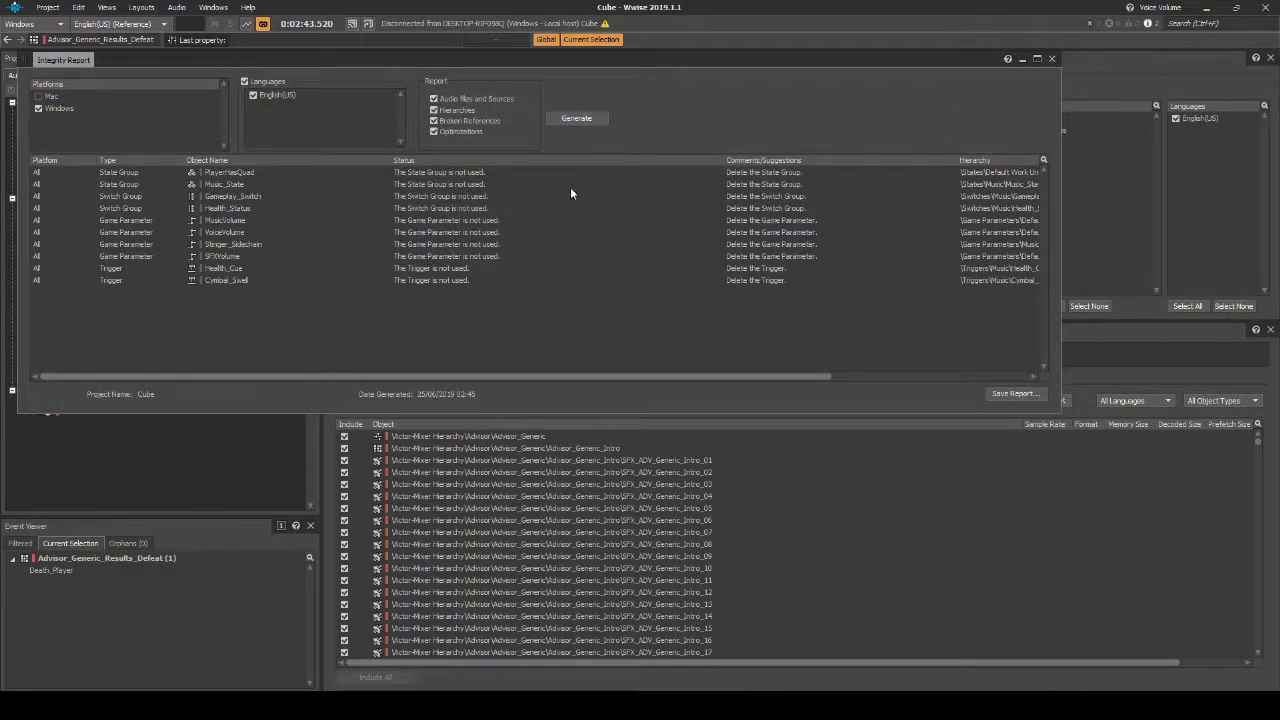